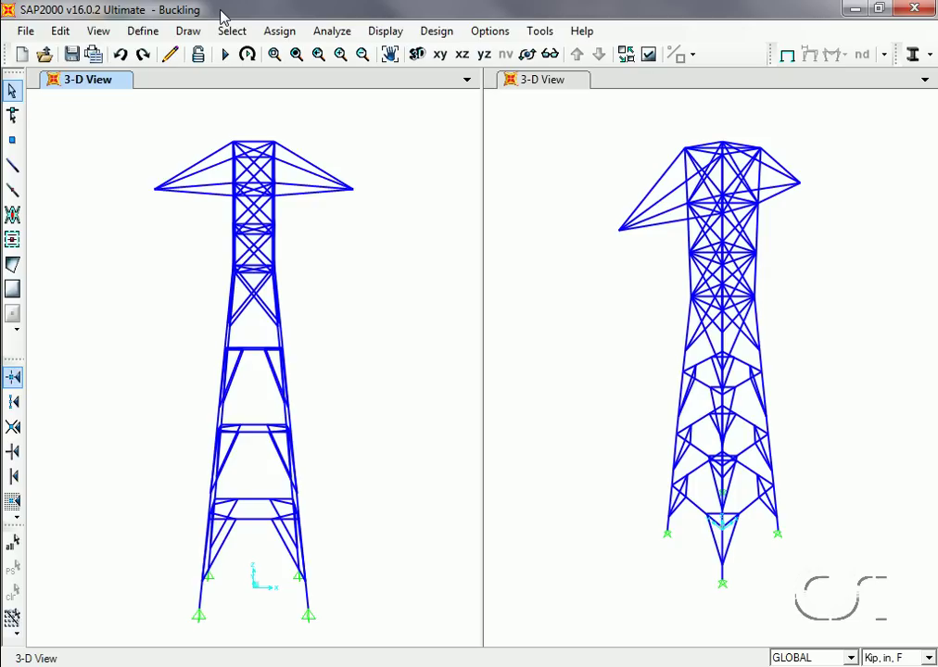
Review the existing load patterns, checking WIRE and WIND, without changing anything
{"action": "left_click", "coordinate": [147, 31]}
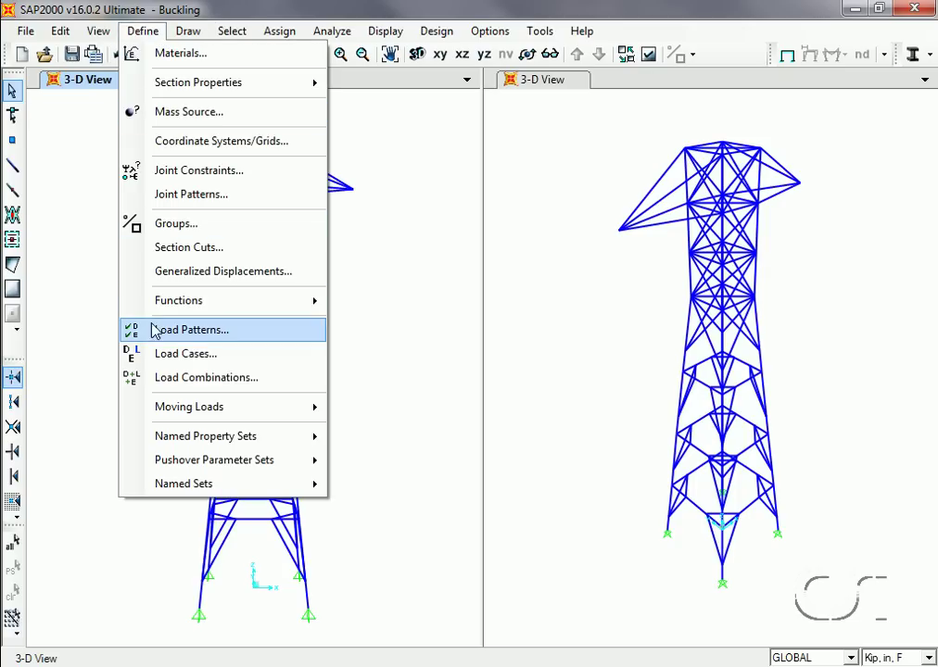
{"action": "left_click", "coordinate": [203, 337]}
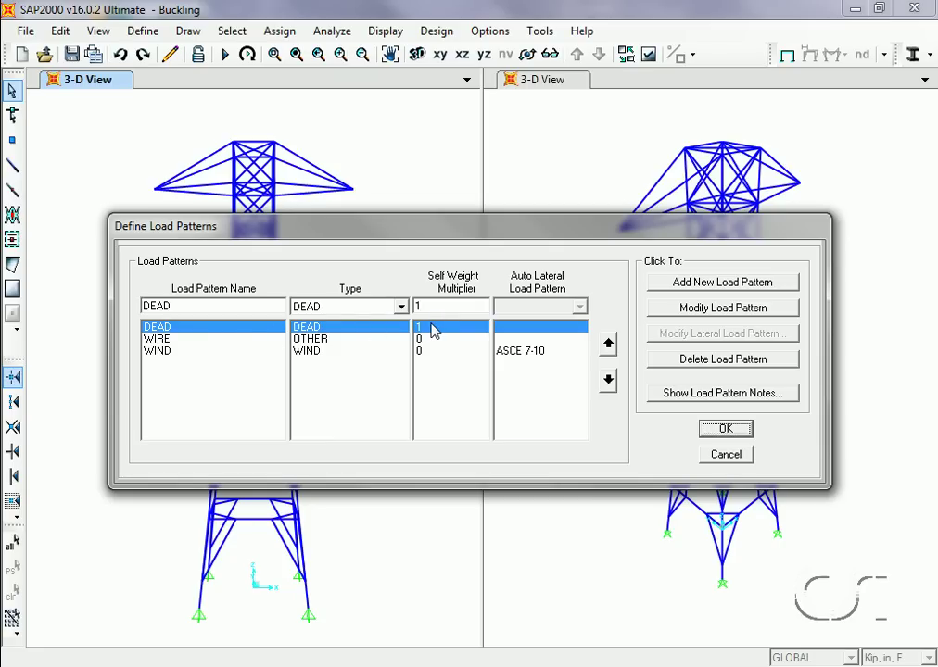
{"action": "left_click", "coordinate": [172, 339]}
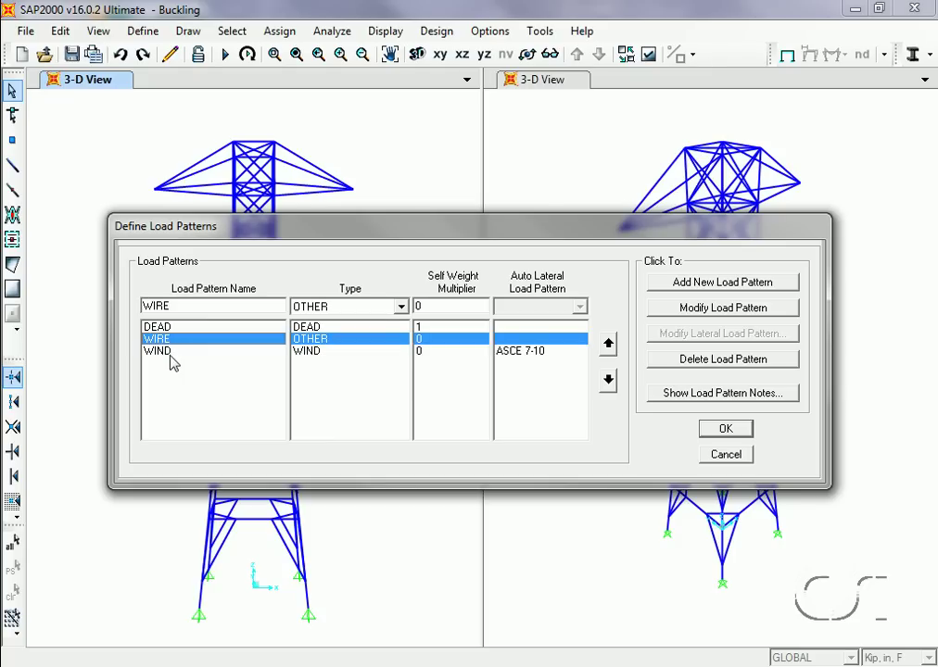
{"action": "left_click", "coordinate": [172, 352]}
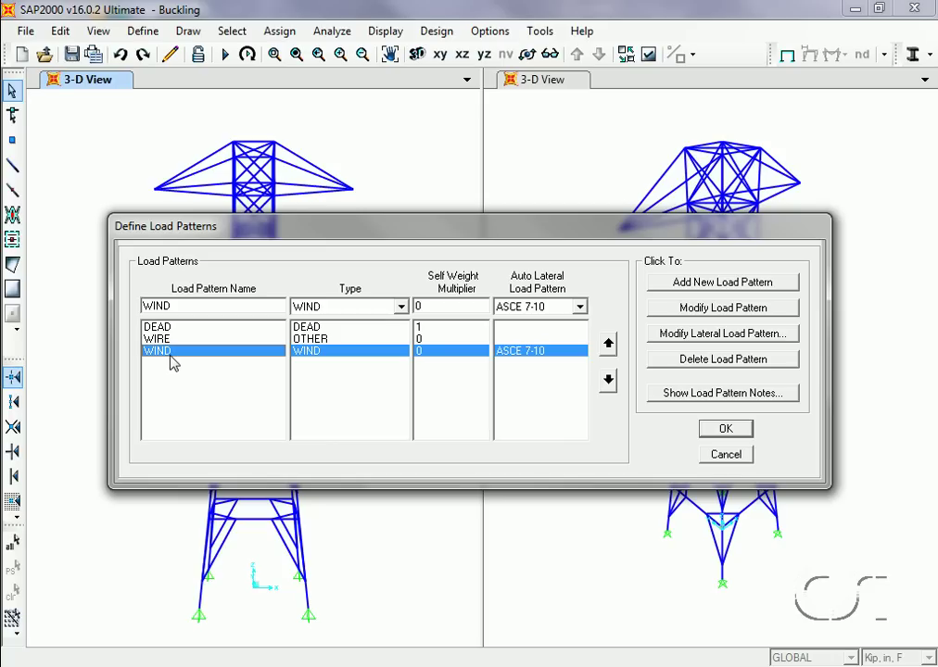
{"action": "left_click", "coordinate": [726, 429]}
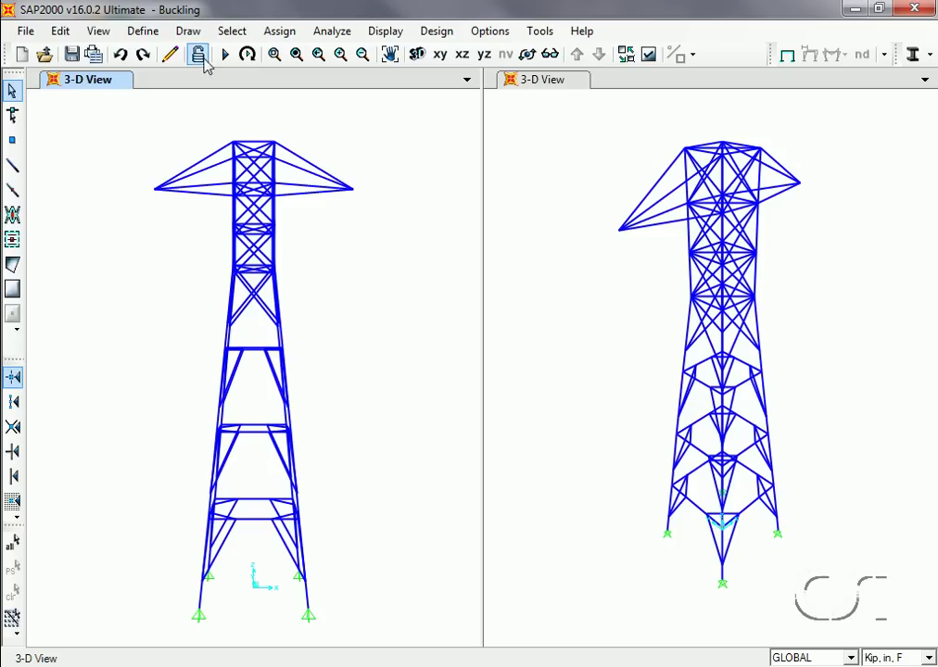
Start a new load case named P-Delta, Nonlinear, with P-Delta plus Large Displacements
{"action": "left_click", "coordinate": [138, 32]}
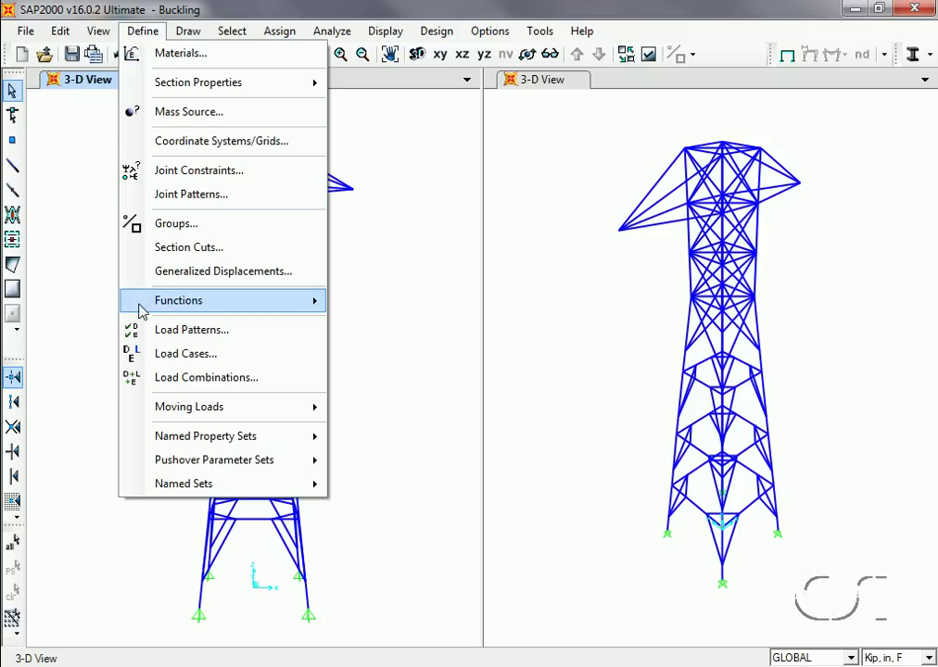
{"action": "left_click", "coordinate": [238, 368]}
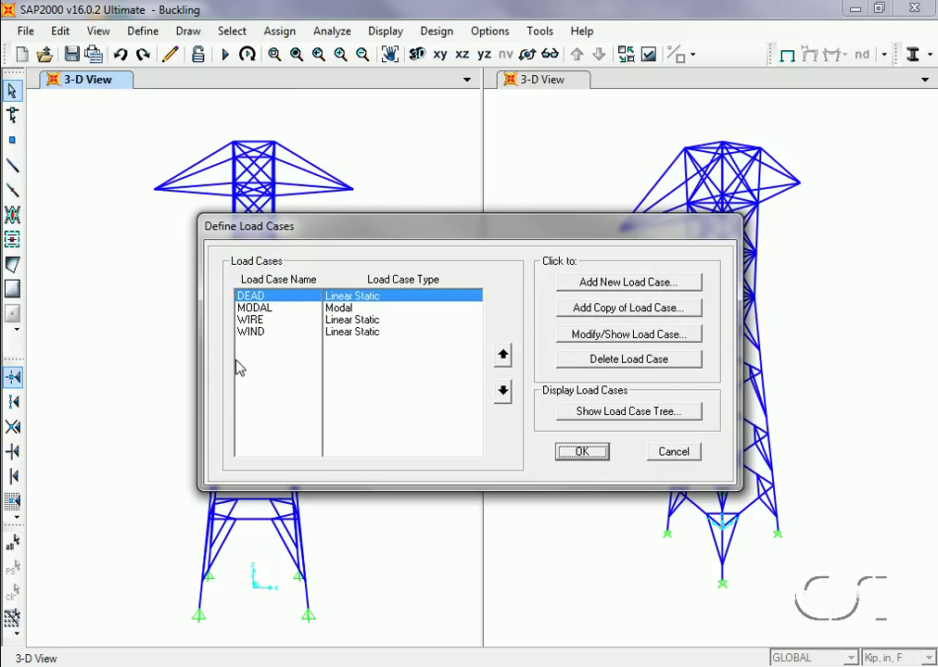
{"action": "left_click", "coordinate": [622, 288]}
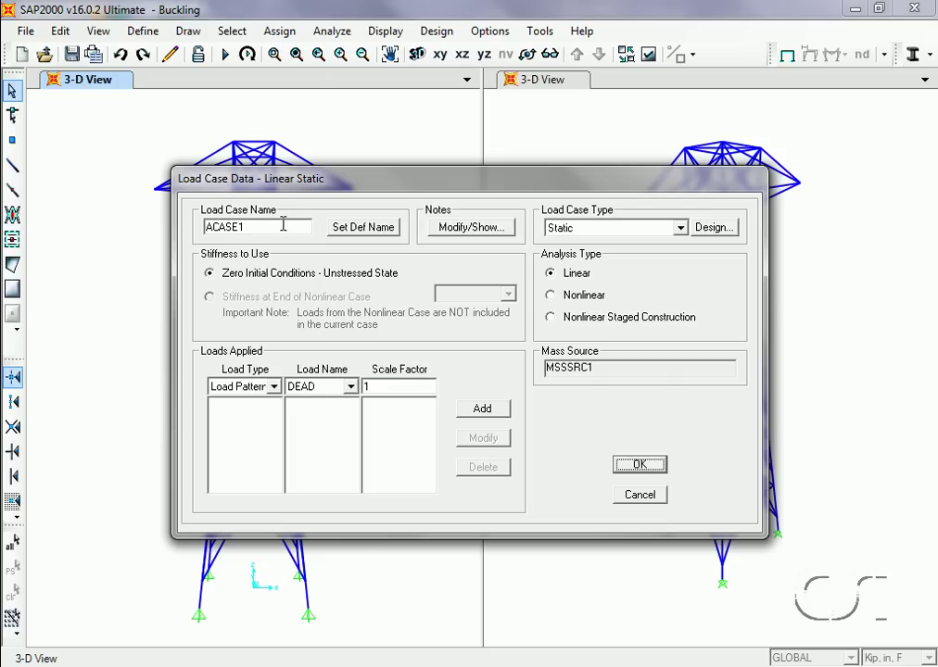
{"action": "double_click", "coordinate": [283, 224]}
{"action": "type", "text": "P-Delta"}
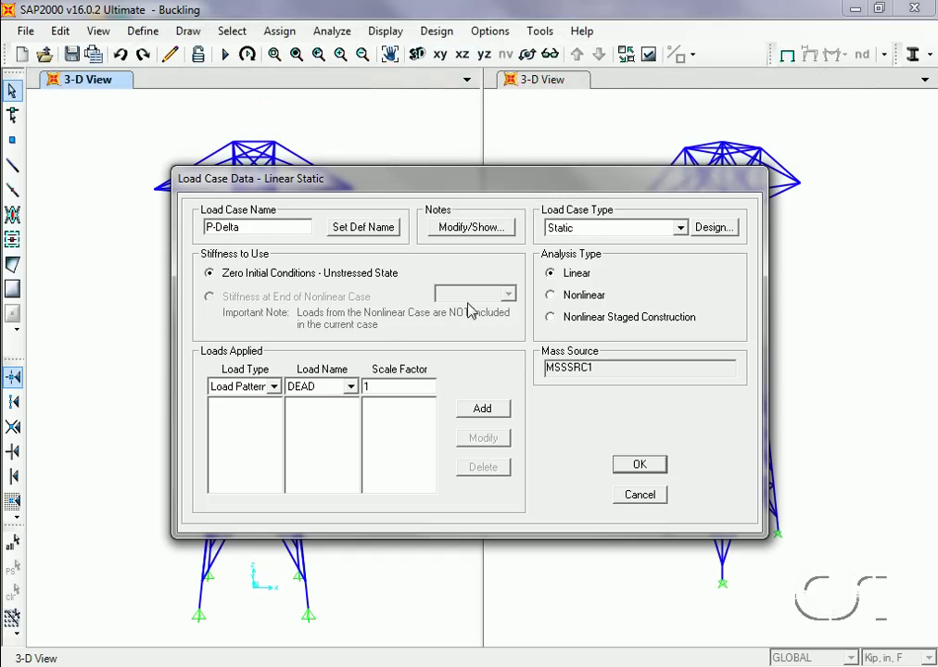
{"action": "left_click", "coordinate": [550, 296]}
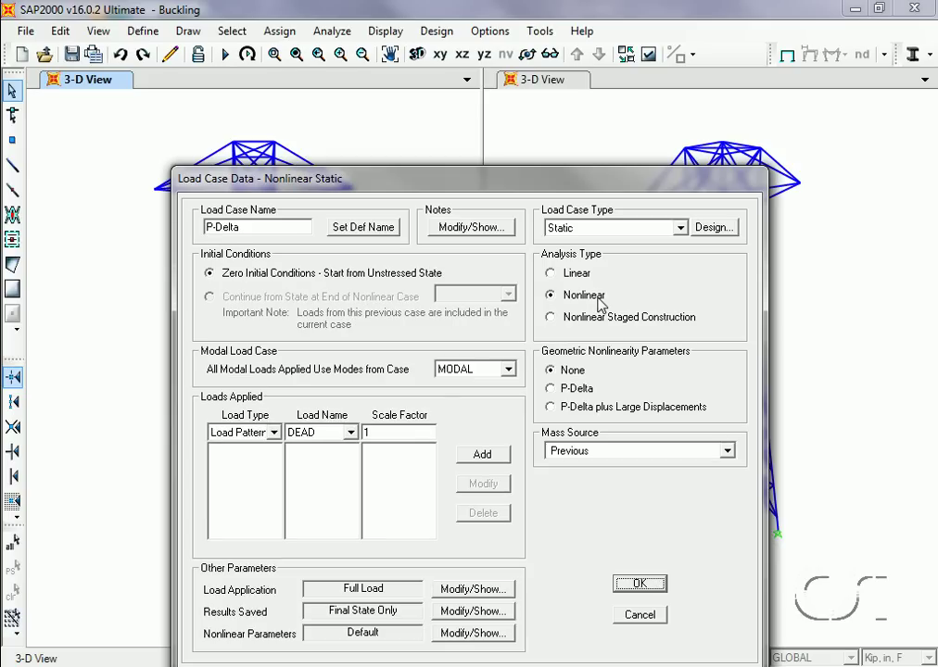
{"action": "left_click", "coordinate": [552, 408]}
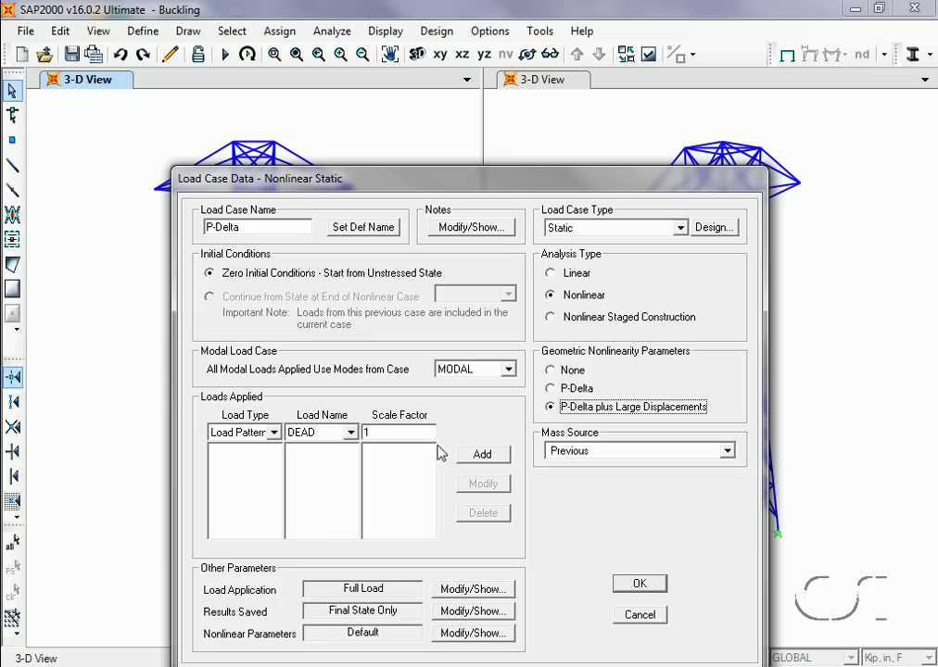
Apply the DEAD and WIRE patterns at scale 1 and save the P-Delta case
{"action": "left_click", "coordinate": [480, 455]}
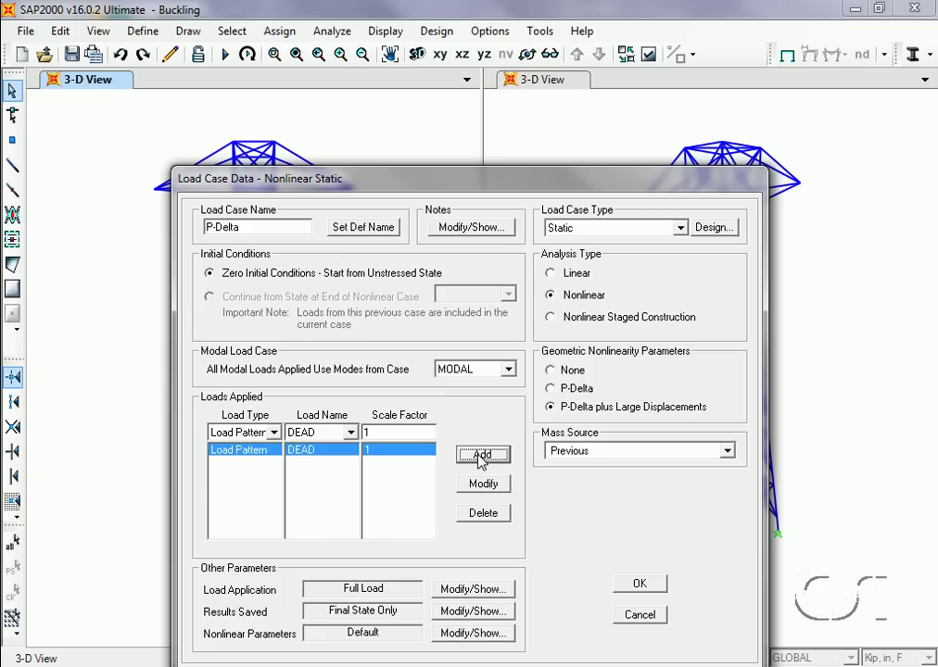
{"action": "left_click", "coordinate": [350, 433]}
{"action": "left_click", "coordinate": [339, 473]}
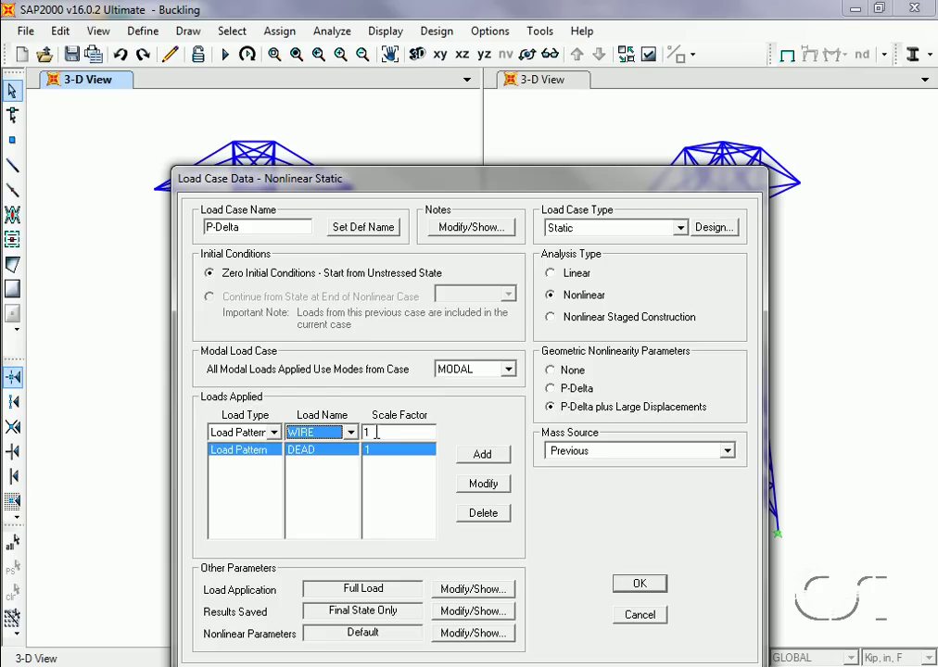
{"action": "left_click", "coordinate": [483, 458]}
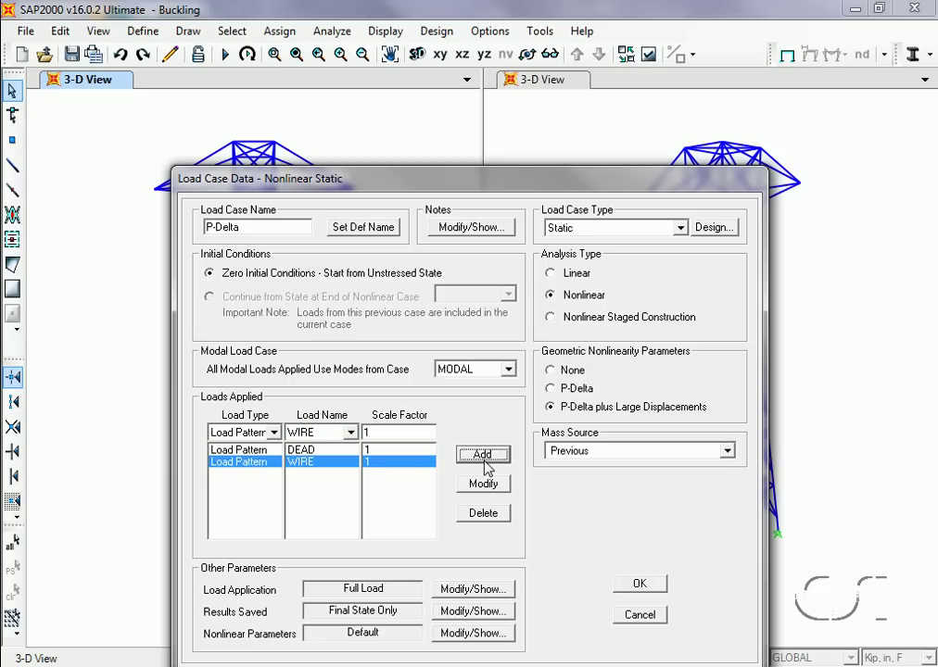
{"action": "left_click", "coordinate": [642, 591]}
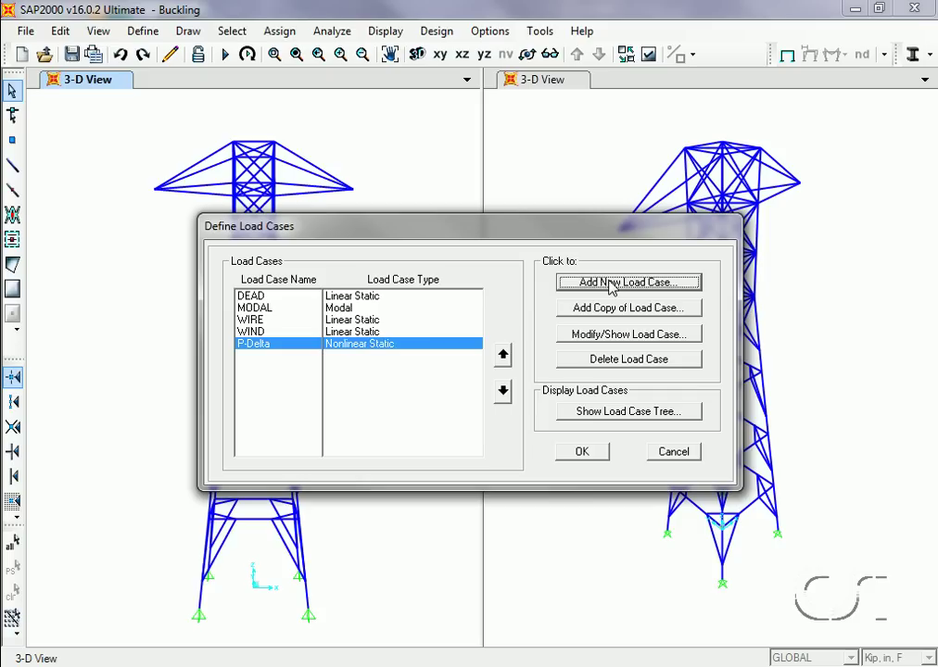
Create a Buckling-type load case named Buckling using stiffness at the end of P-Delta
{"action": "left_click", "coordinate": [610, 284]}
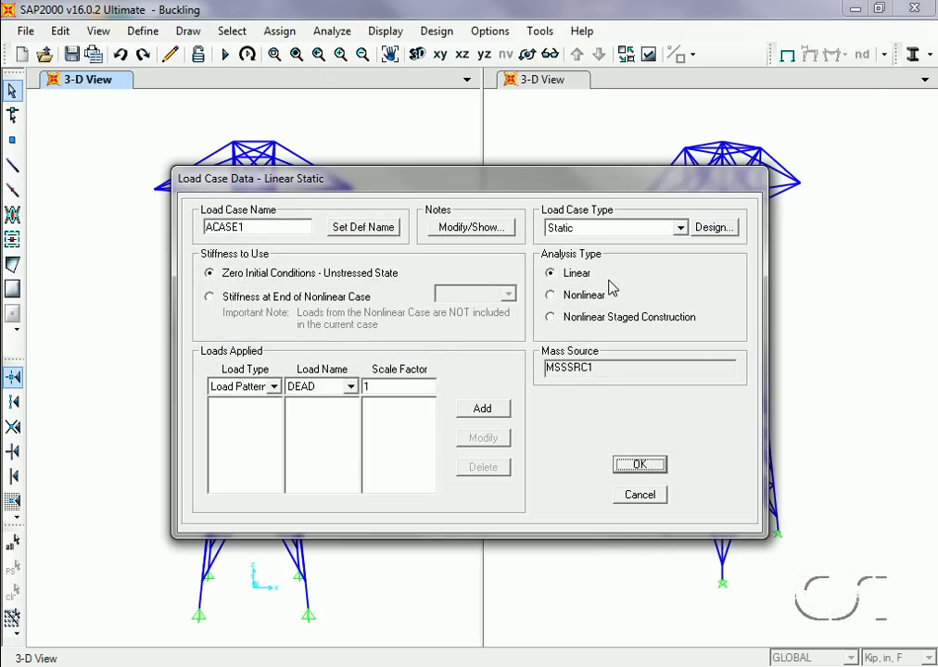
{"action": "double_click", "coordinate": [285, 226]}
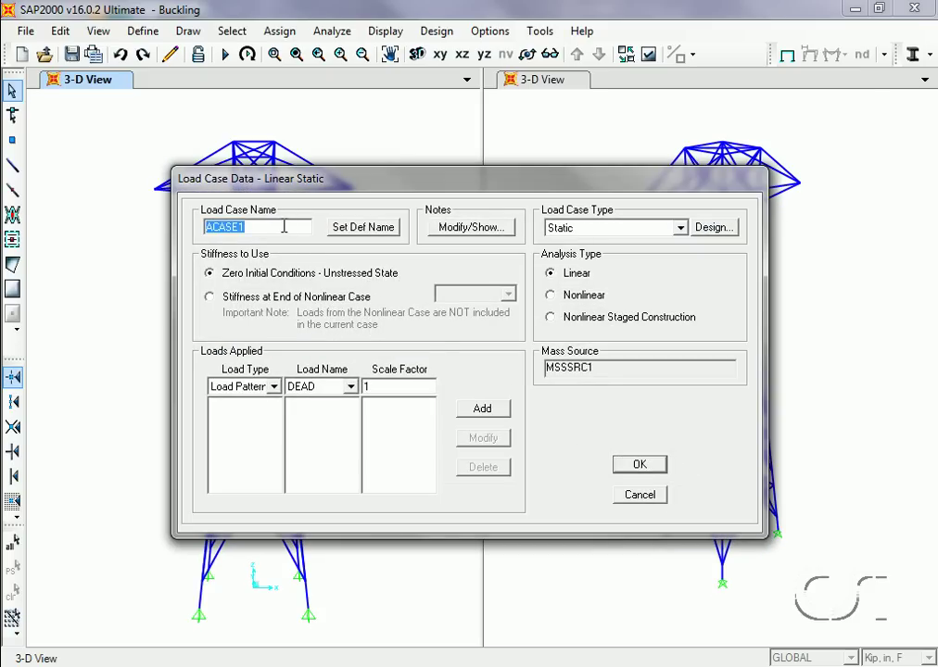
{"action": "type", "text": "Buckling"}
{"action": "left_click", "coordinate": [590, 231]}
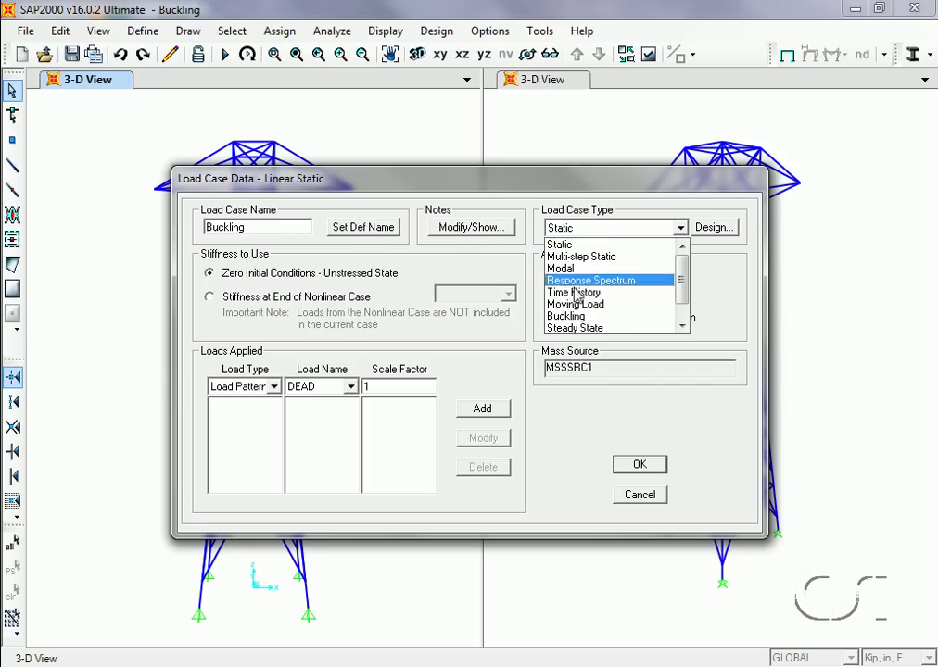
{"action": "left_click", "coordinate": [570, 316]}
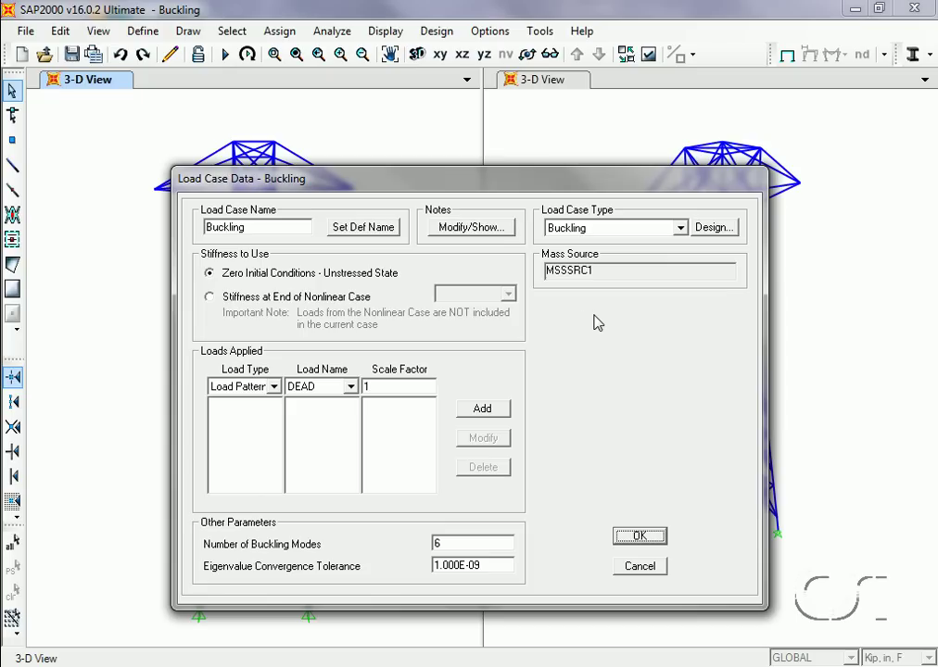
{"action": "left_click", "coordinate": [210, 298]}
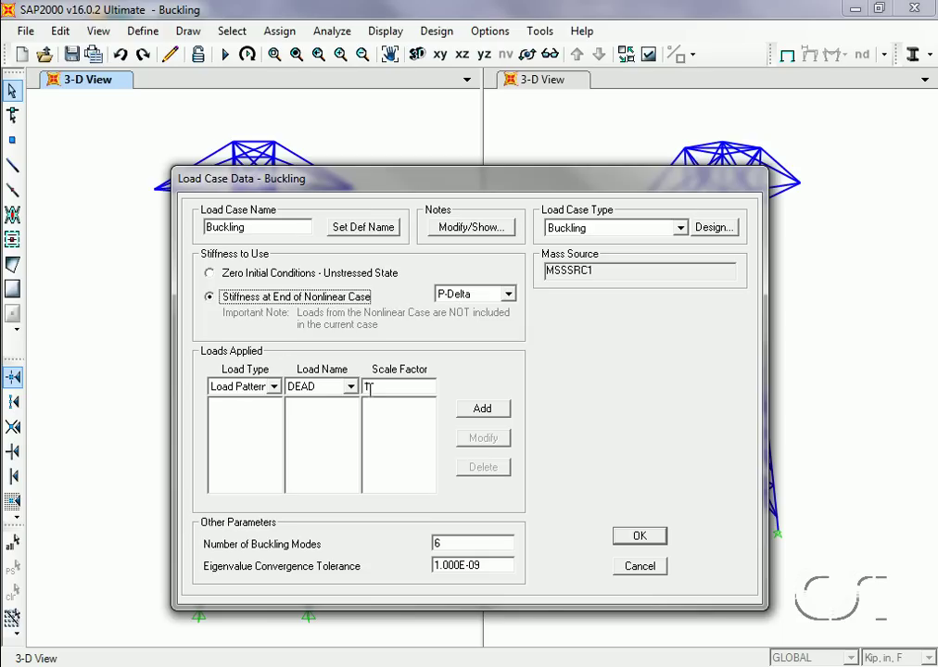
Apply DEAD and WIRE loads to the Buckling case and save it with 6 modes
{"action": "left_click", "coordinate": [469, 411]}
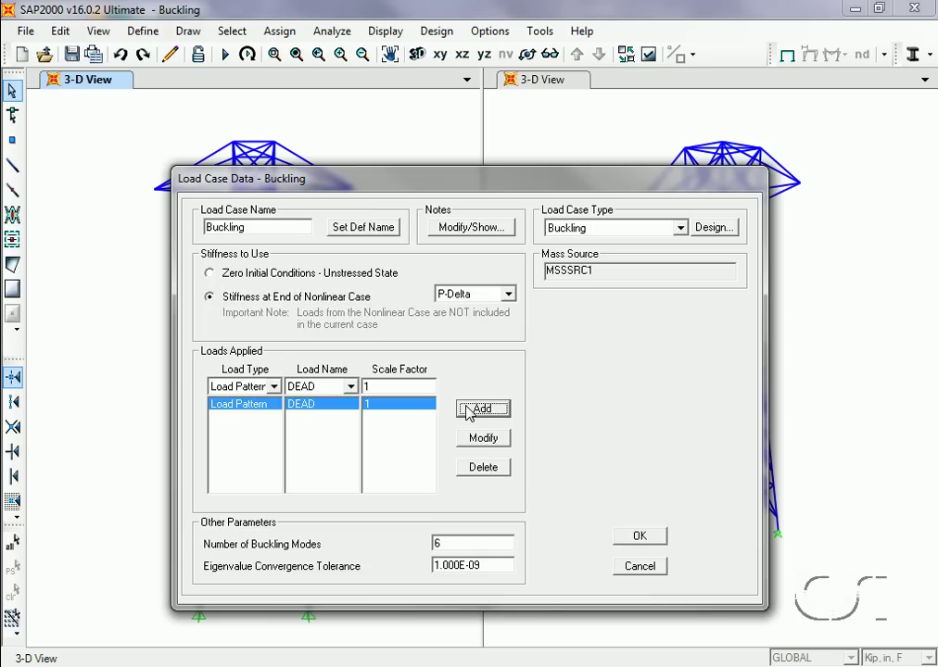
{"action": "left_click", "coordinate": [333, 386]}
{"action": "left_click", "coordinate": [334, 427]}
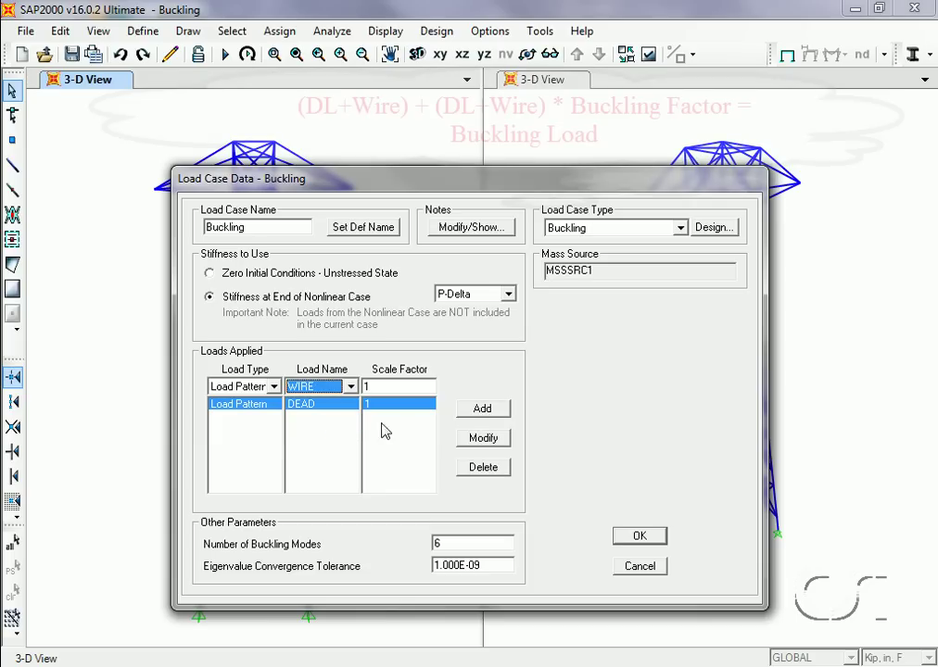
{"action": "left_click", "coordinate": [470, 411]}
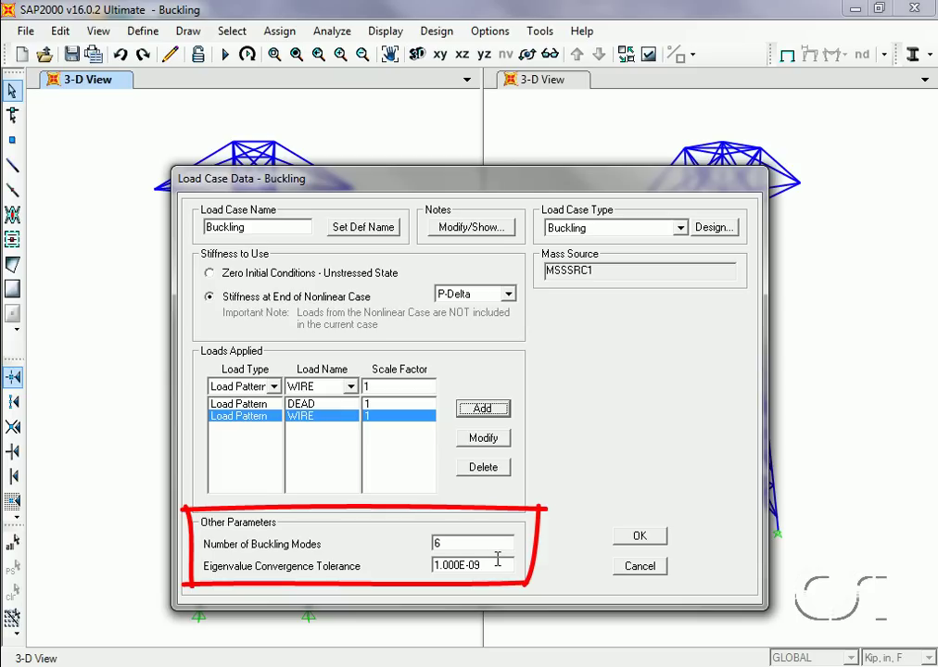
{"action": "left_click", "coordinate": [640, 542]}
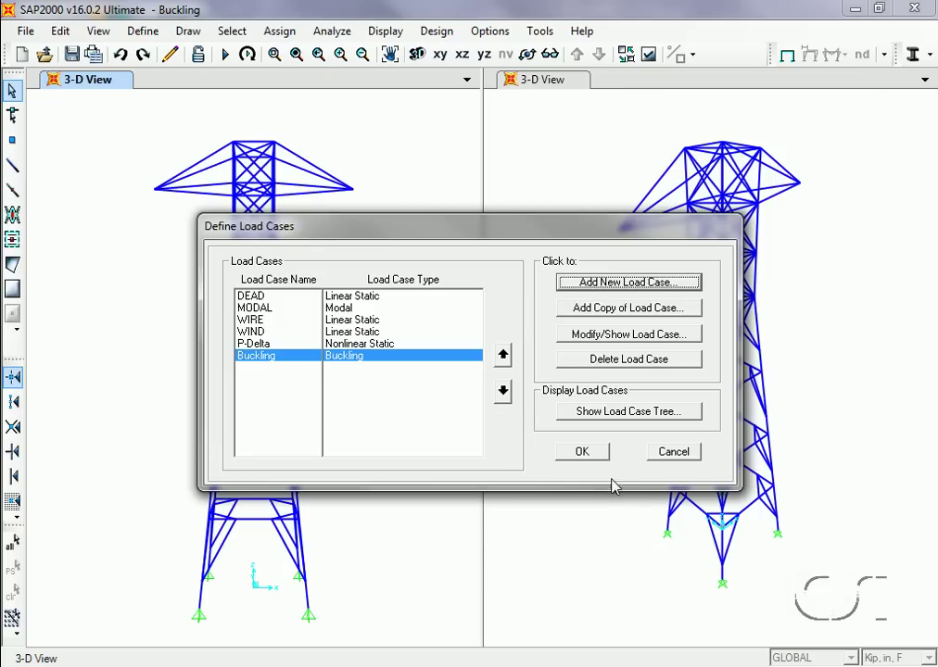
Accept the load case definitions and run the analysis for all six load cases
{"action": "left_click", "coordinate": [597, 458]}
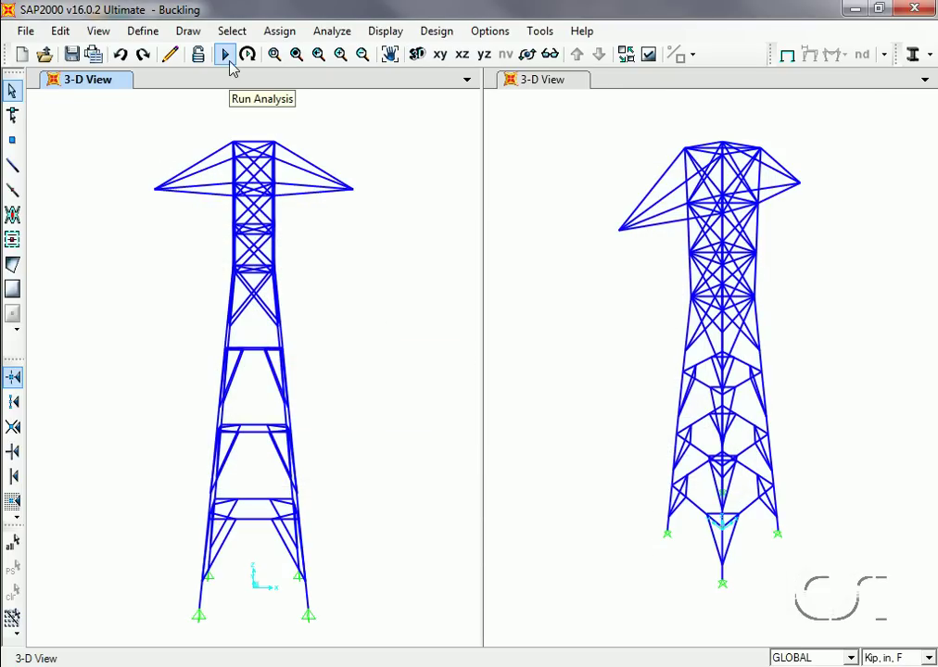
{"action": "left_click", "coordinate": [230, 61]}
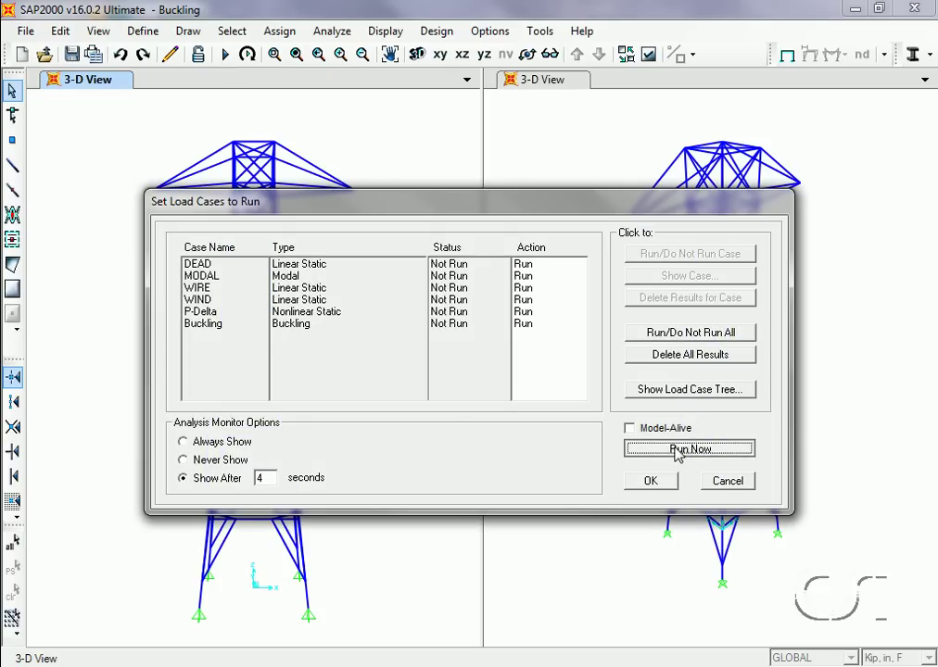
{"action": "left_click", "coordinate": [687, 448]}
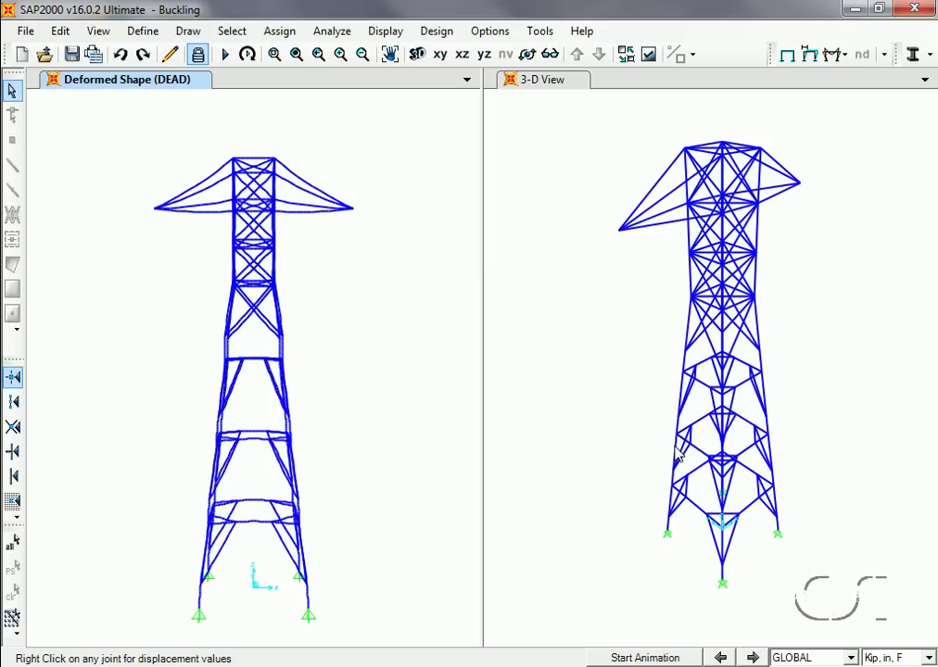
Show the Buckling mode 1 deformed shape (factor 3.82784) in the right 3-D view
{"action": "left_click", "coordinate": [575, 287]}
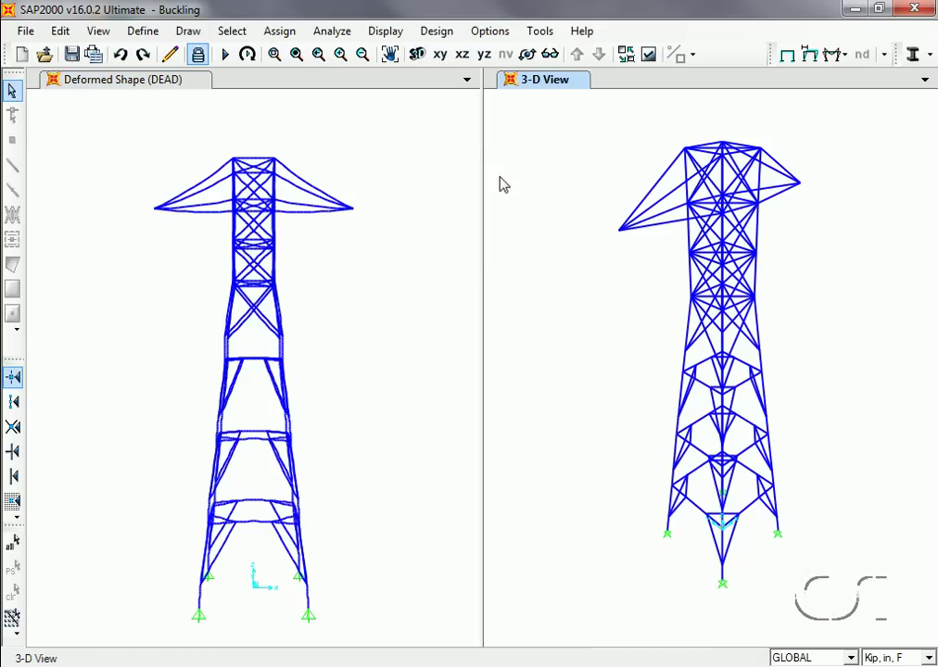
{"action": "left_click", "coordinate": [386, 32]}
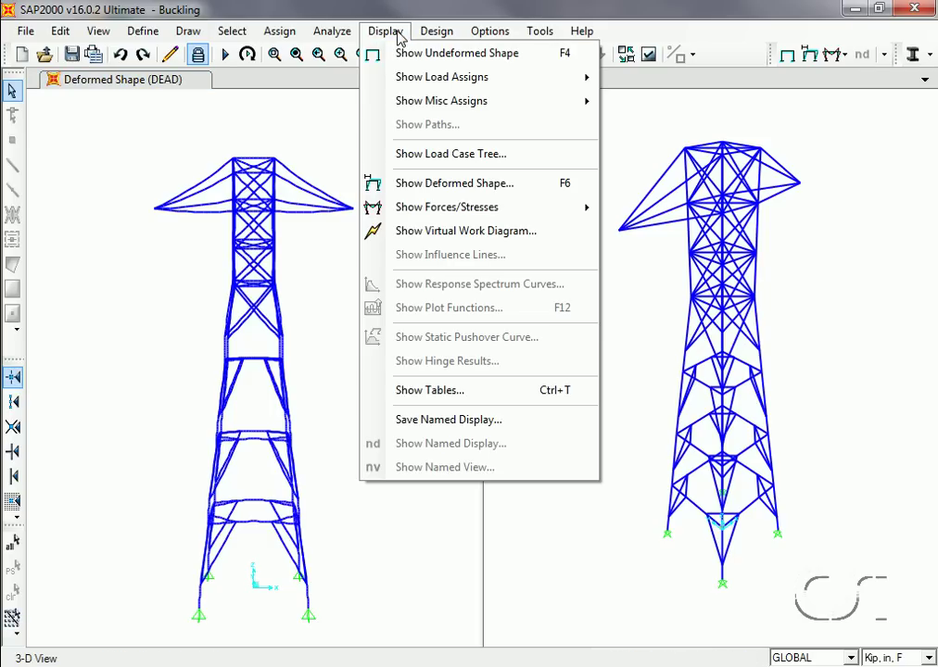
{"action": "left_click", "coordinate": [478, 190]}
{"action": "left_click", "coordinate": [511, 135]}
{"action": "left_click", "coordinate": [497, 204]}
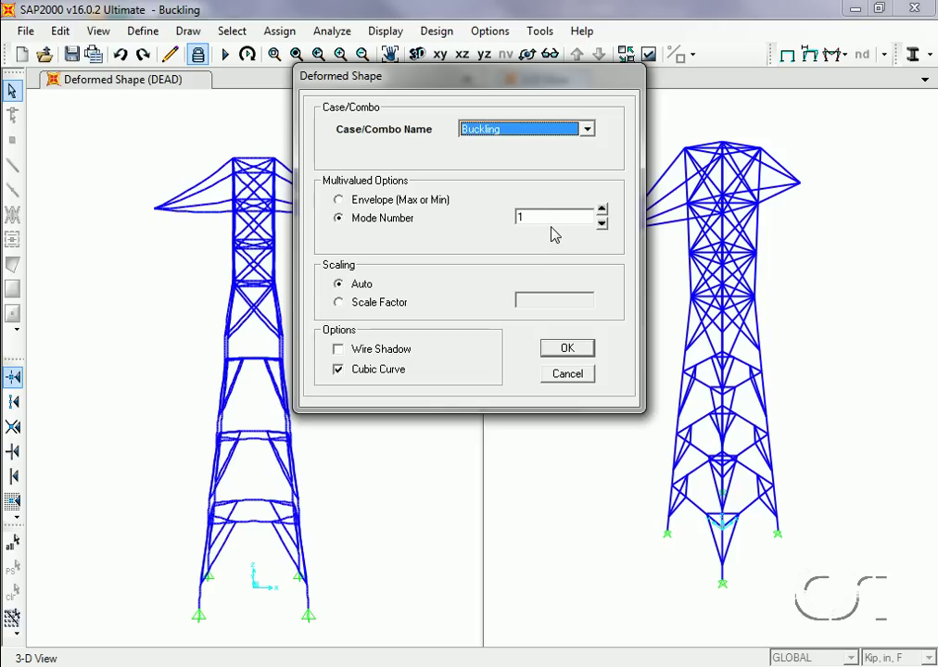
{"action": "left_click", "coordinate": [567, 349]}
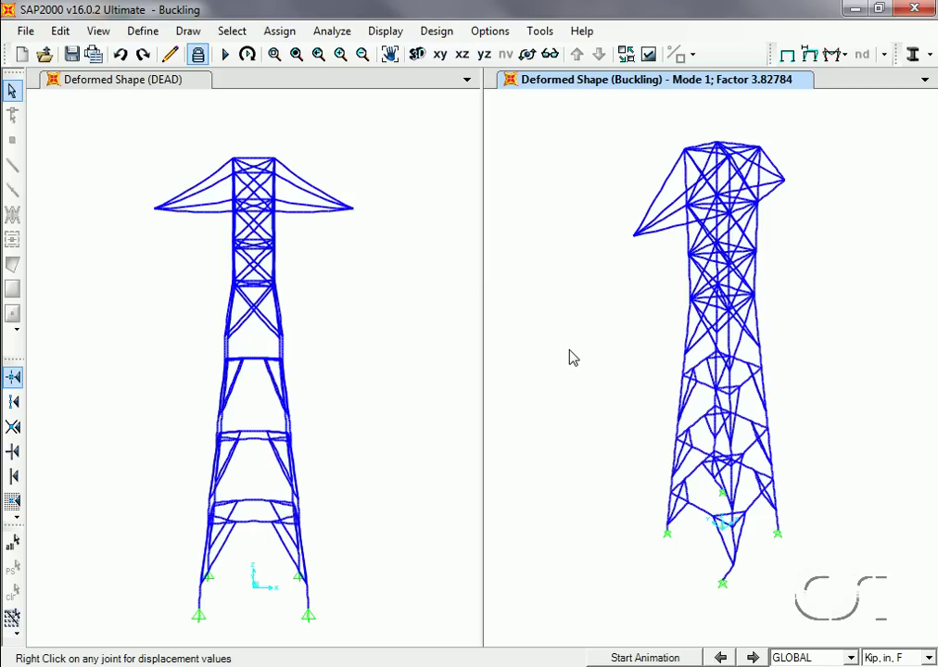
Step the right view through Buckling modes 2 to 6, ending at factor 21.18067
{"action": "left_click", "coordinate": [754, 657]}
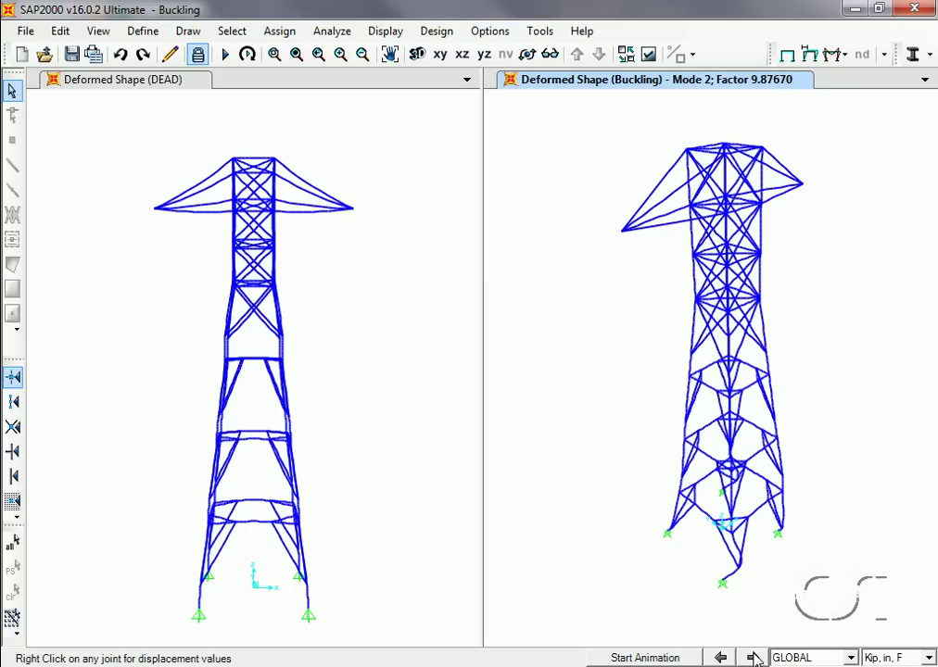
{"action": "left_click", "coordinate": [754, 657]}
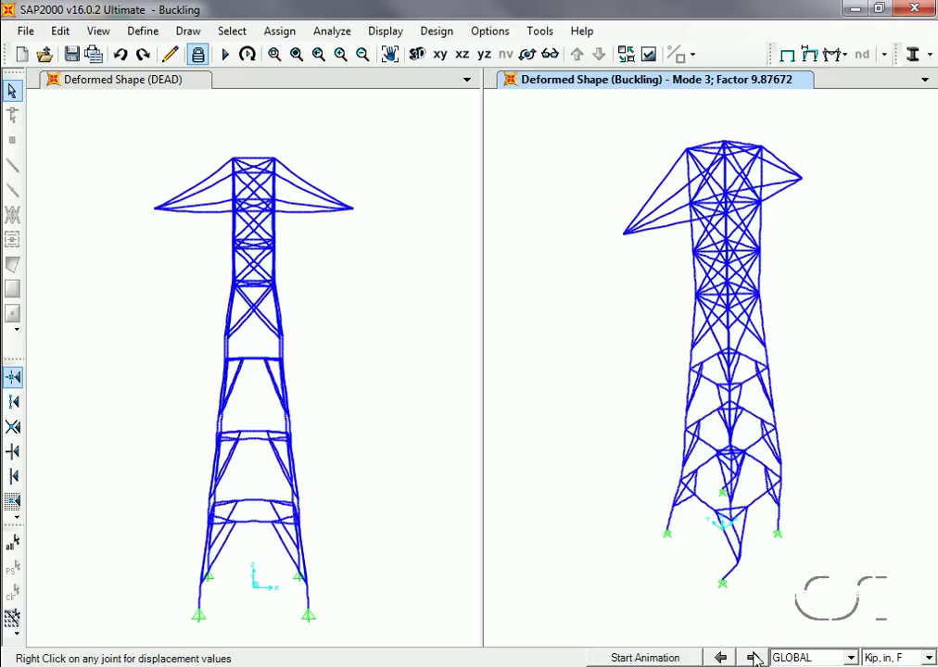
{"action": "left_click", "coordinate": [754, 657]}
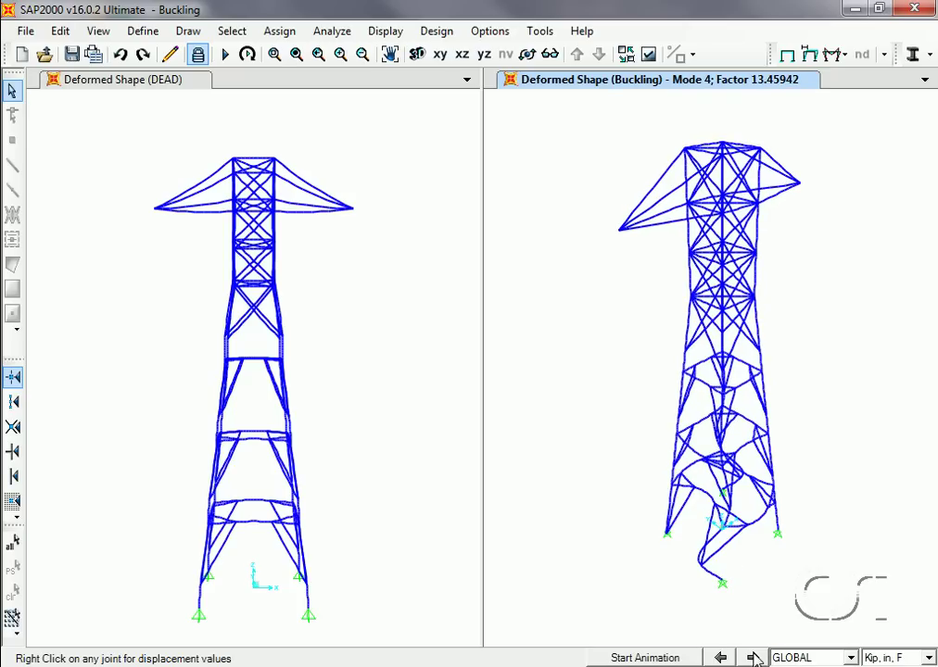
{"action": "left_click", "coordinate": [754, 658]}
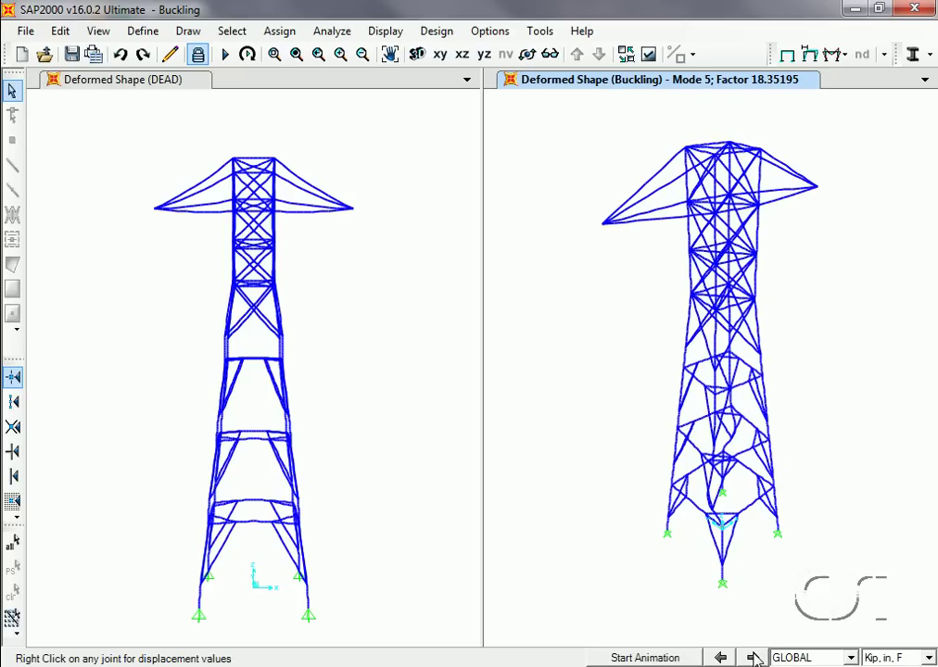
{"action": "left_click", "coordinate": [754, 657]}
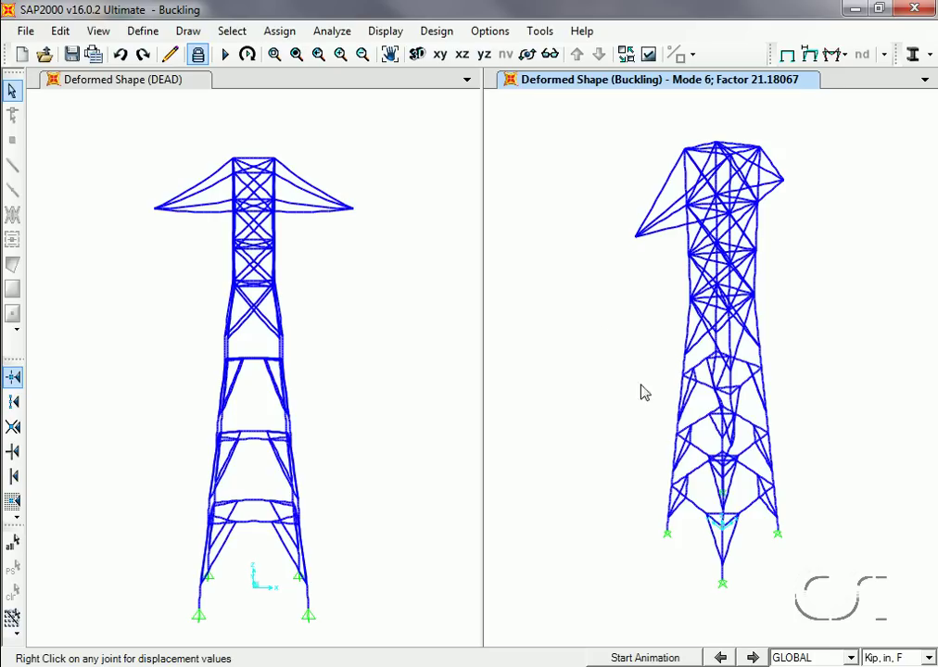
Display the Buckling axial force diagram for frames on the right tower
{"action": "left_click", "coordinate": [387, 31]}
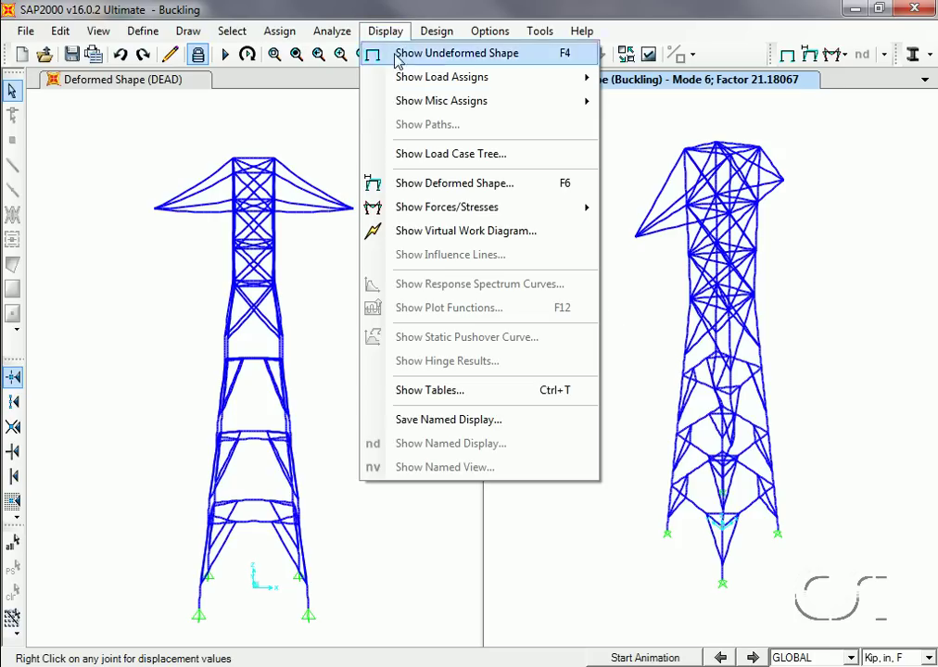
{"action": "mouse_move", "coordinate": [404, 208]}
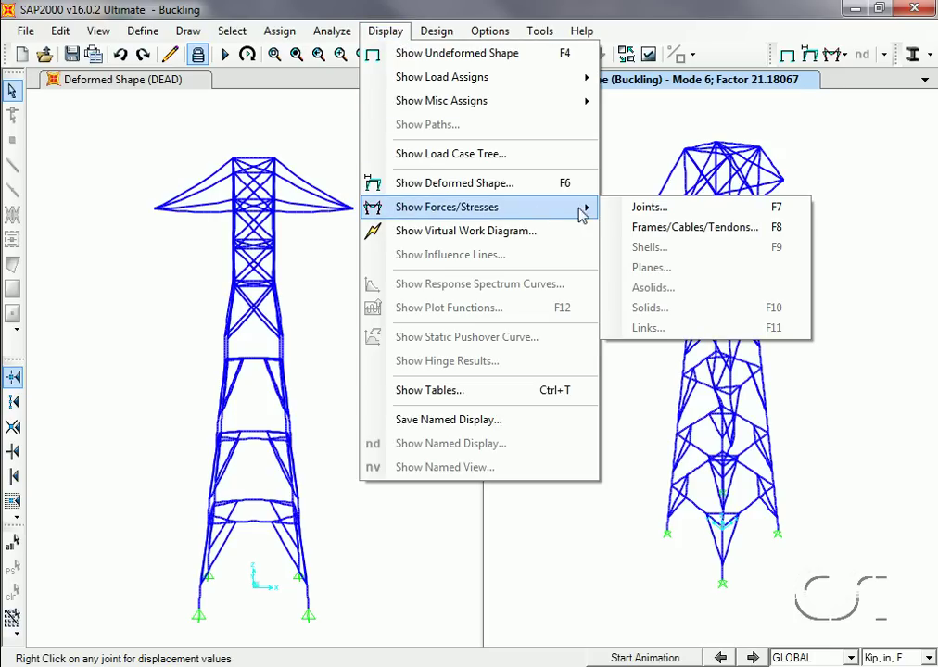
{"action": "left_click", "coordinate": [649, 235]}
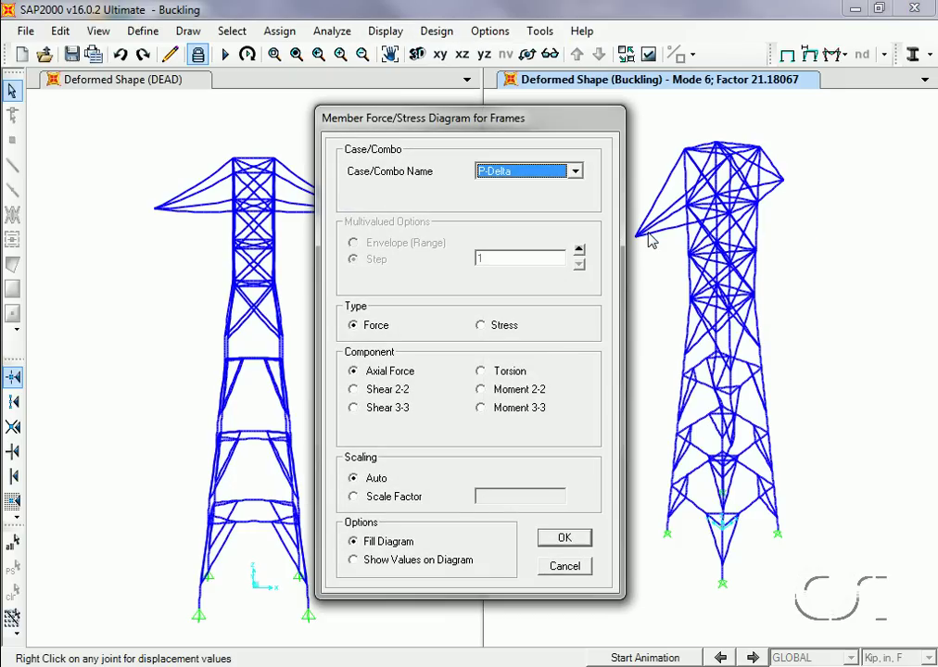
{"action": "left_click", "coordinate": [555, 173]}
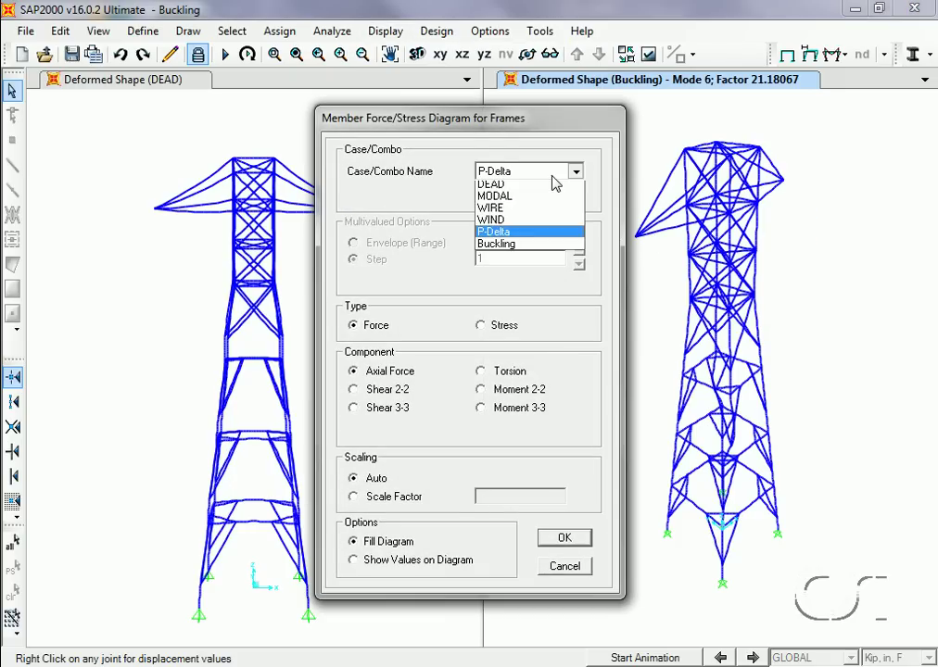
{"action": "left_click", "coordinate": [526, 248]}
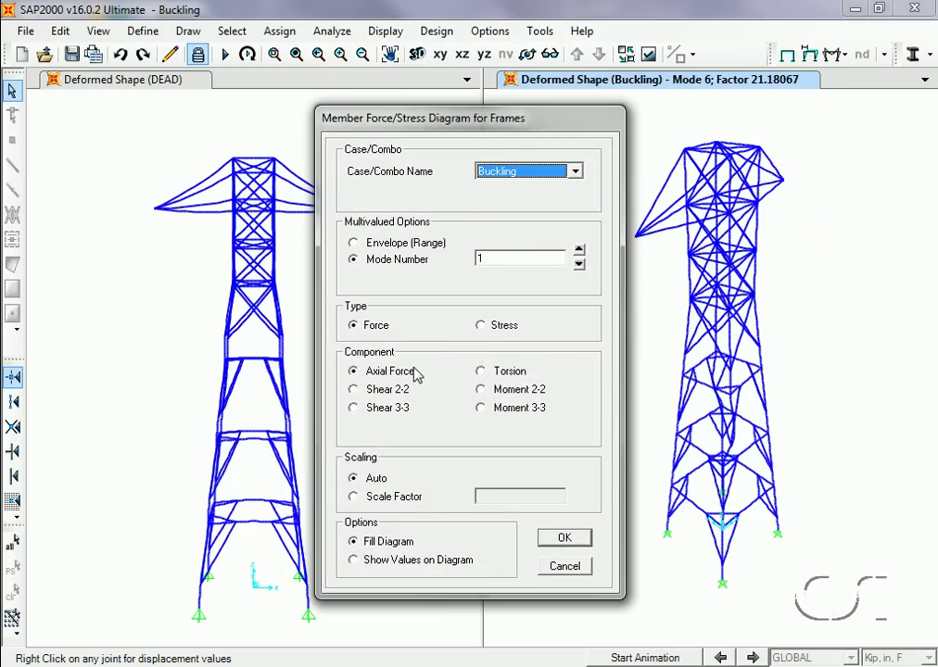
{"action": "left_click", "coordinate": [562, 540]}
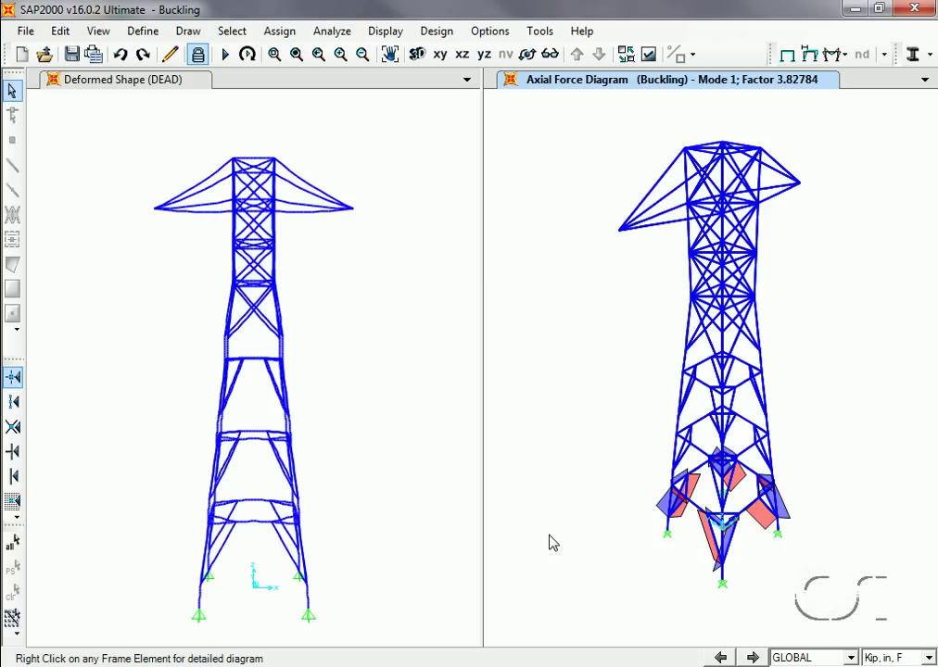
Step the axial force diagram through modes 2 to 6 (factor 21.18067)
{"action": "left_click", "coordinate": [753, 657]}
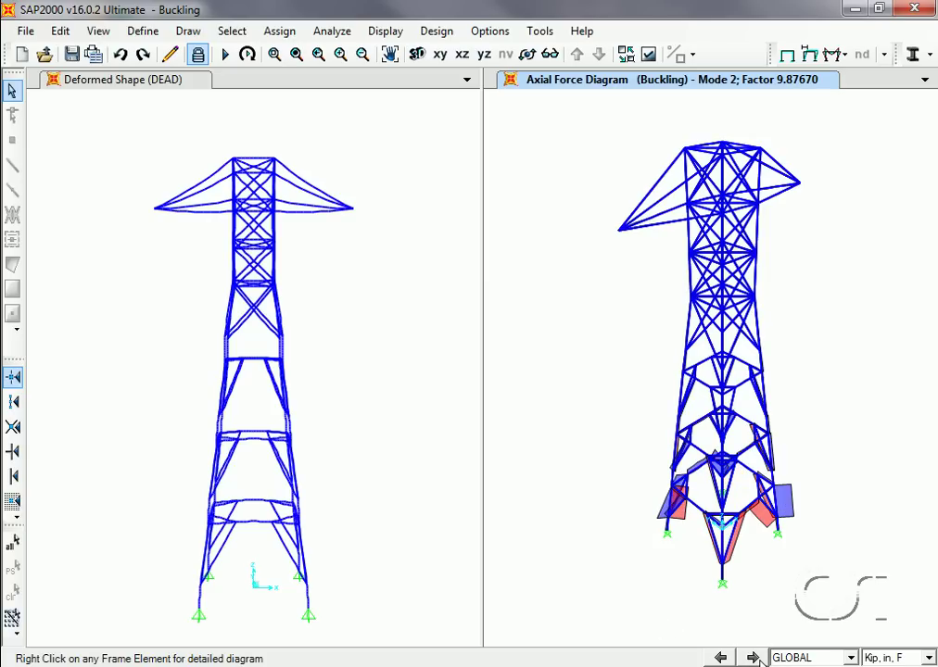
{"action": "left_click", "coordinate": [754, 657]}
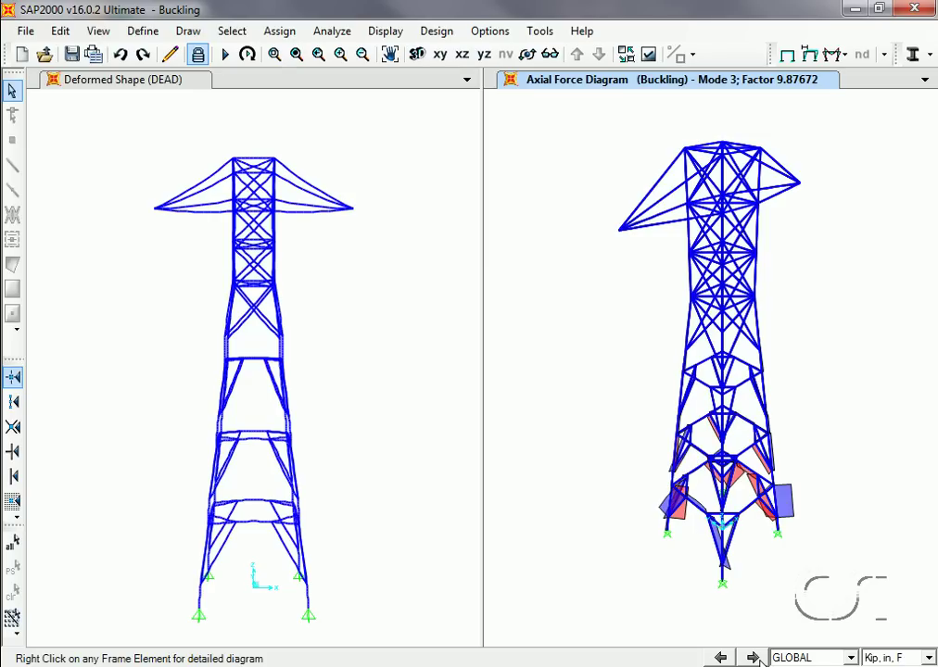
{"action": "left_click", "coordinate": [753, 657]}
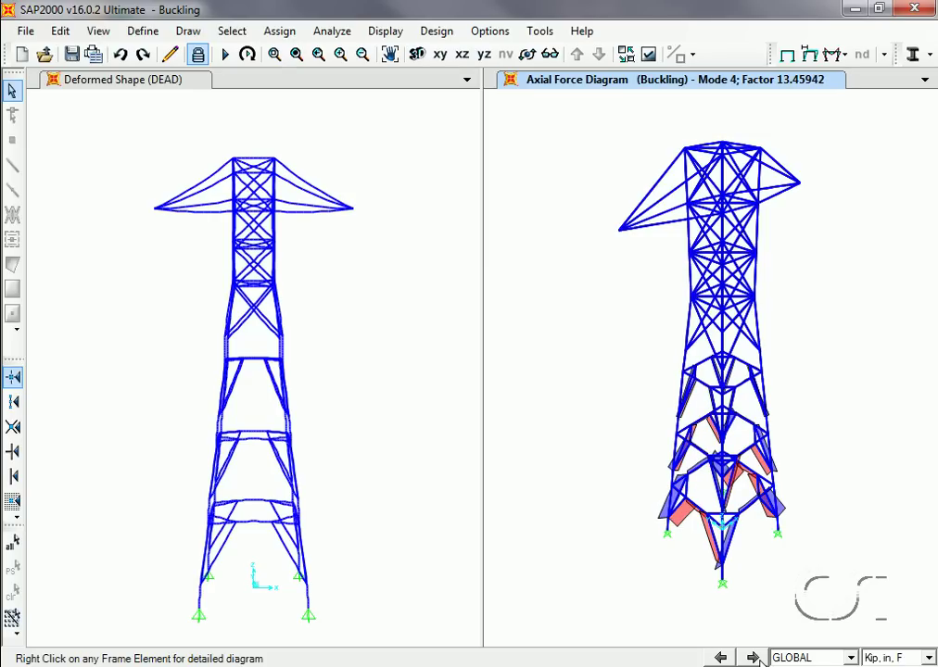
{"action": "left_click", "coordinate": [754, 657]}
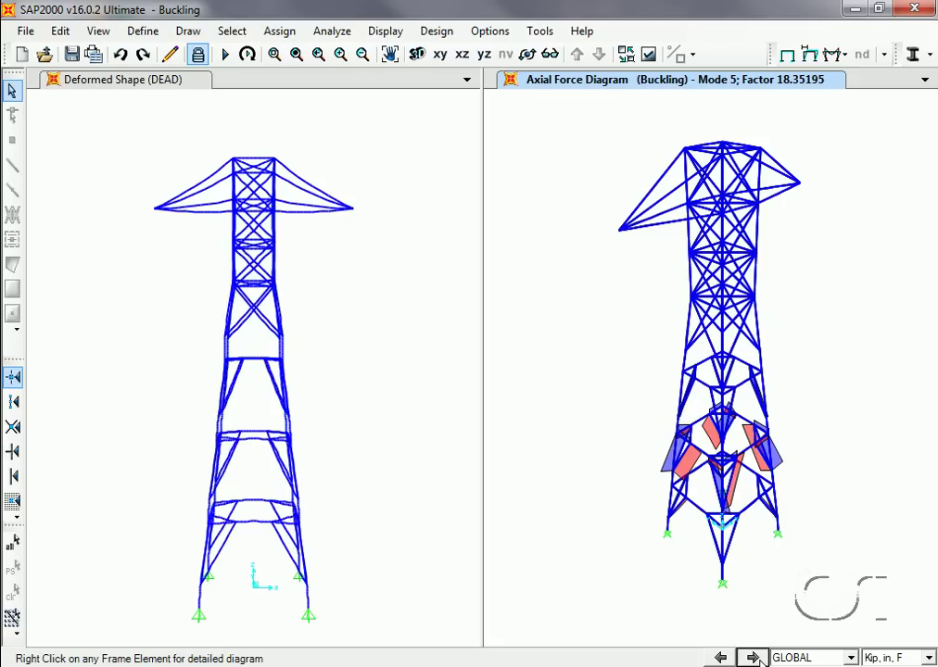
{"action": "left_click", "coordinate": [754, 657]}
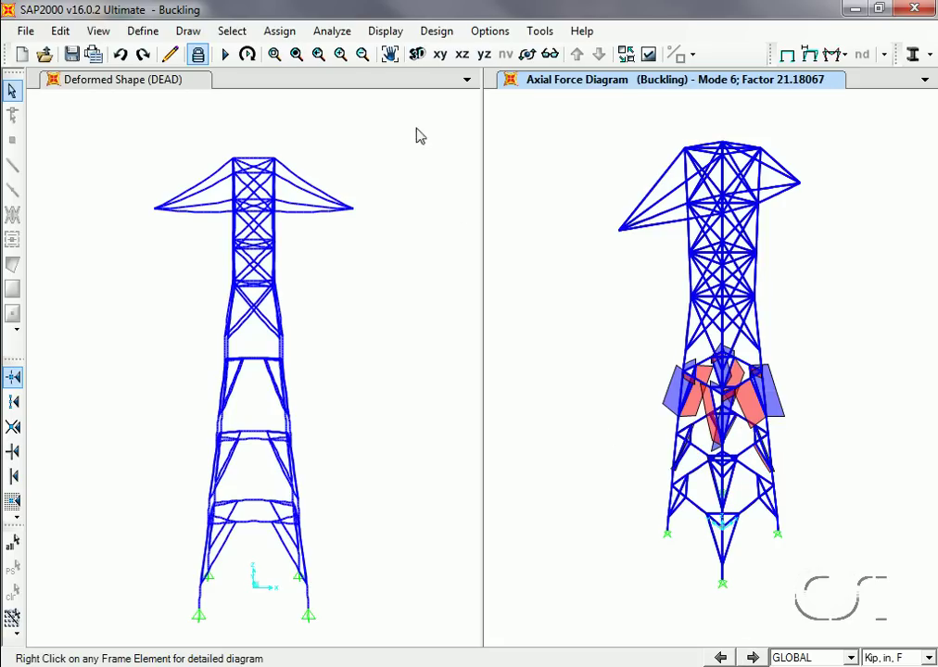
{"action": "left_click", "coordinate": [385, 31]}
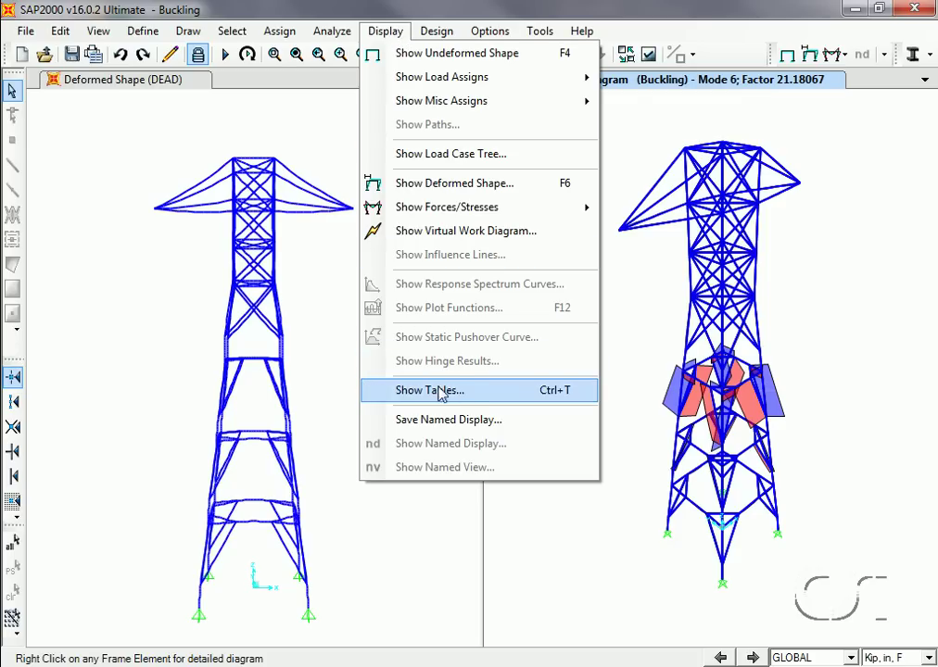
{"action": "left_click", "coordinate": [466, 389]}
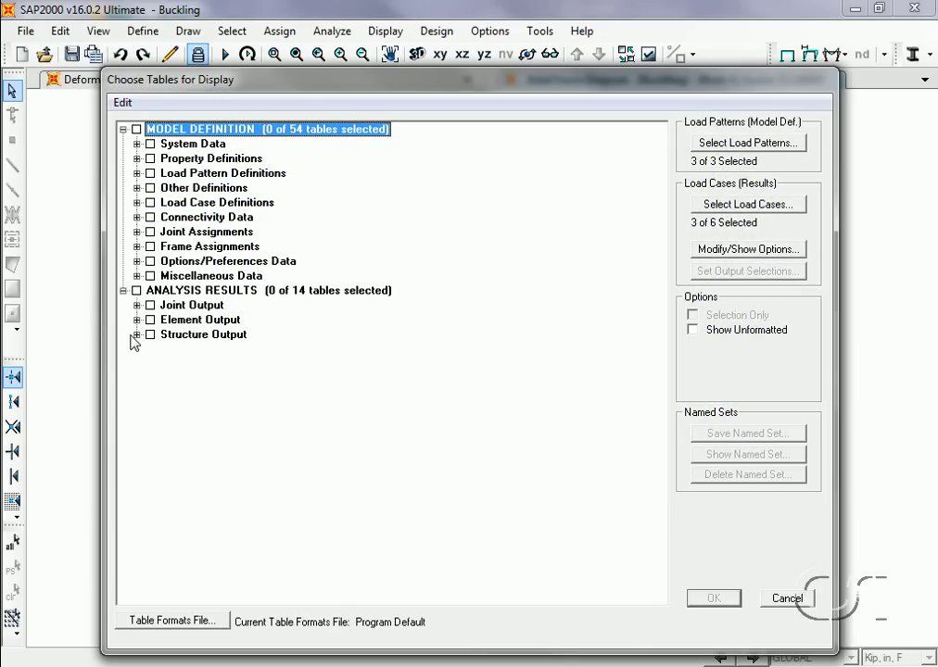
{"action": "left_click", "coordinate": [137, 334]}
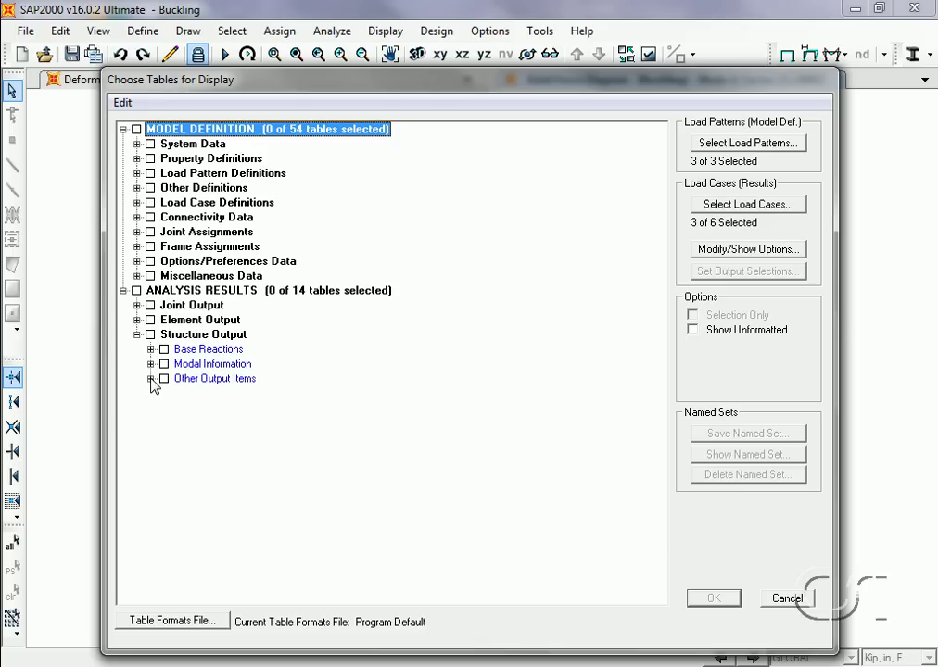
{"action": "left_click", "coordinate": [150, 379]}
{"action": "left_click", "coordinate": [181, 393]}
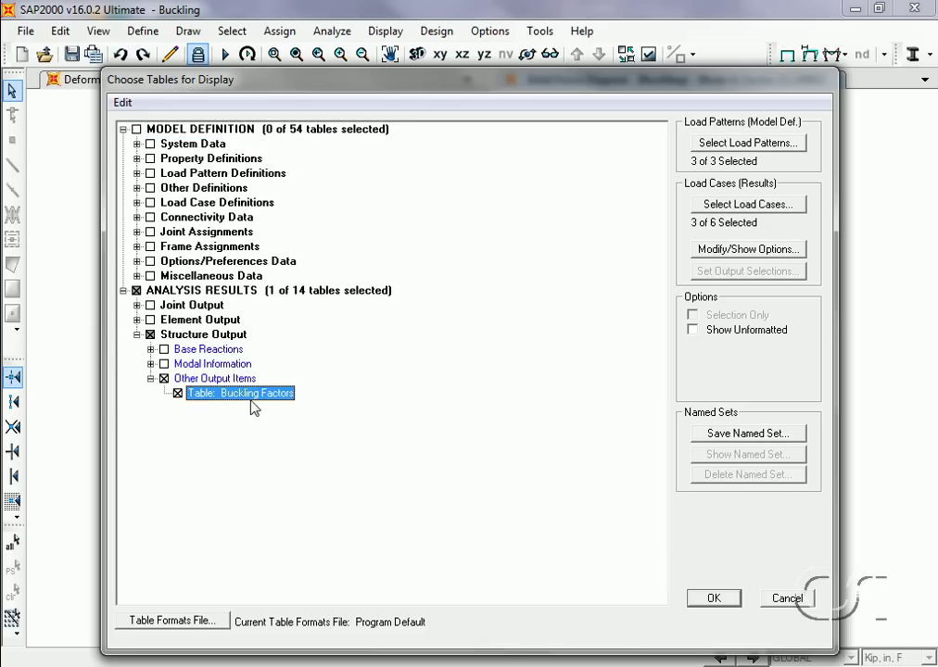
{"action": "left_click", "coordinate": [714, 599]}
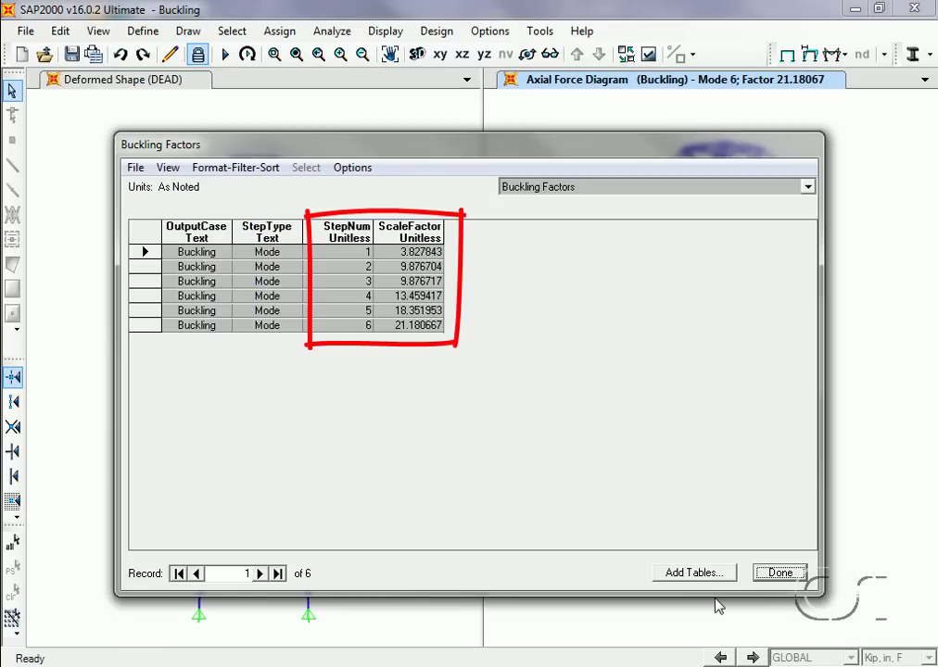
{"action": "left_click", "coordinate": [778, 575]}
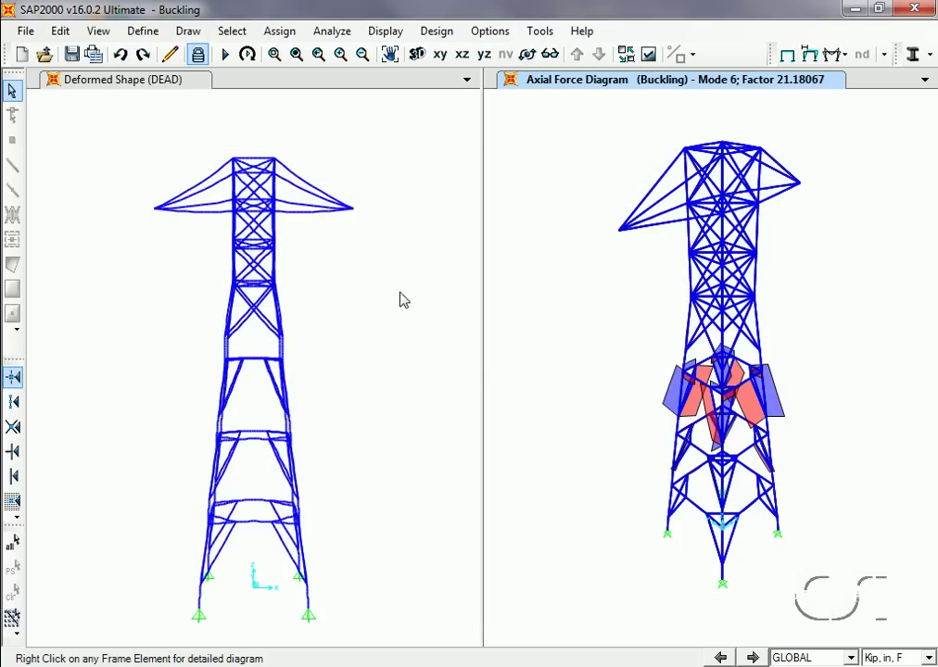
Unlock the model and confirm deleting the analysis results
{"action": "left_click", "coordinate": [198, 56]}
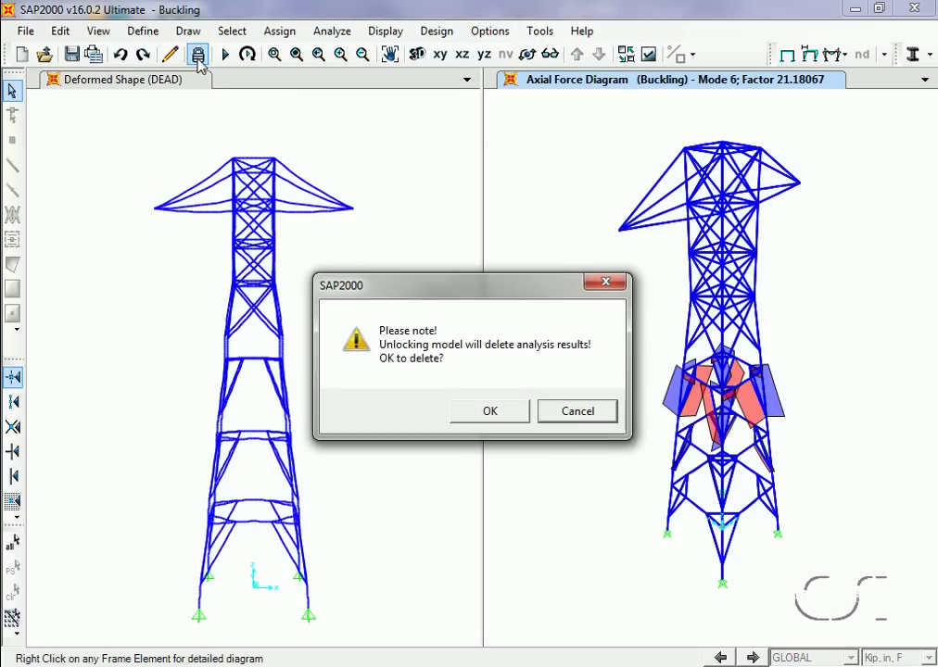
{"action": "left_click", "coordinate": [489, 414]}
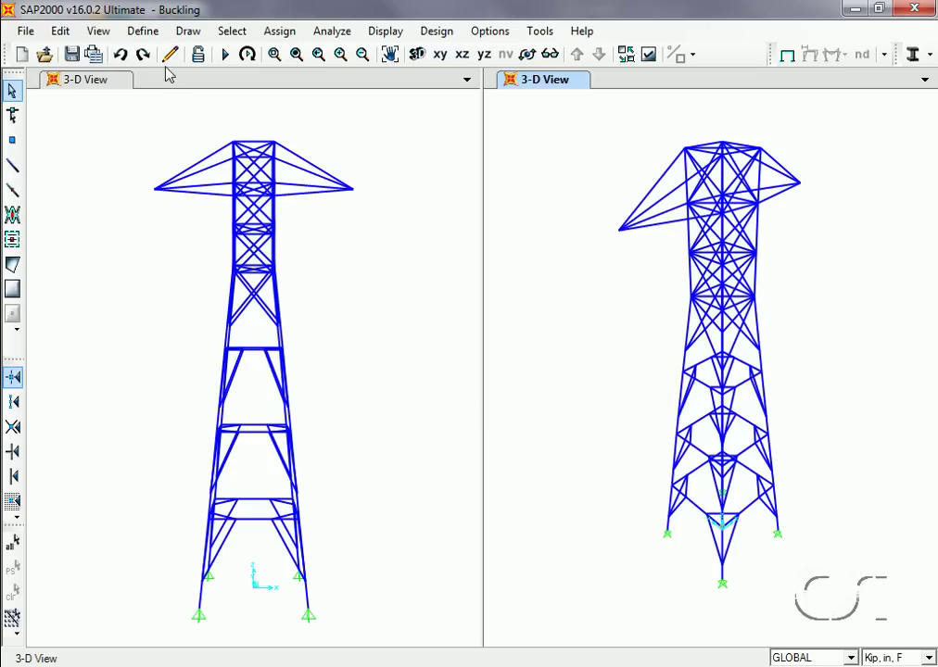
Copy the Buckling load case and rename the copy to Buckling_Wind
{"action": "left_click", "coordinate": [150, 35]}
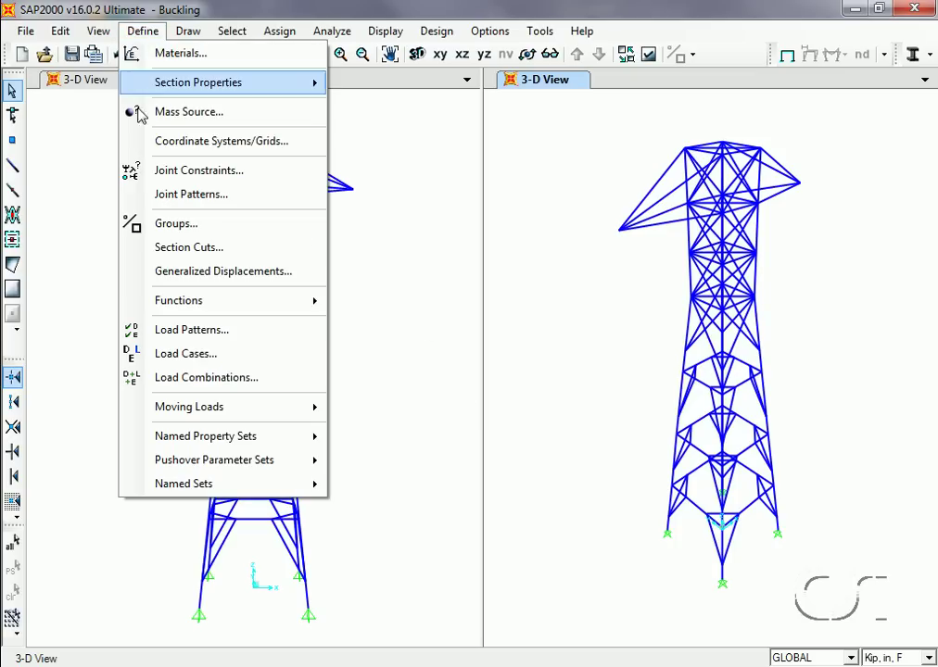
{"action": "left_click", "coordinate": [180, 356]}
{"action": "left_click", "coordinate": [246, 358]}
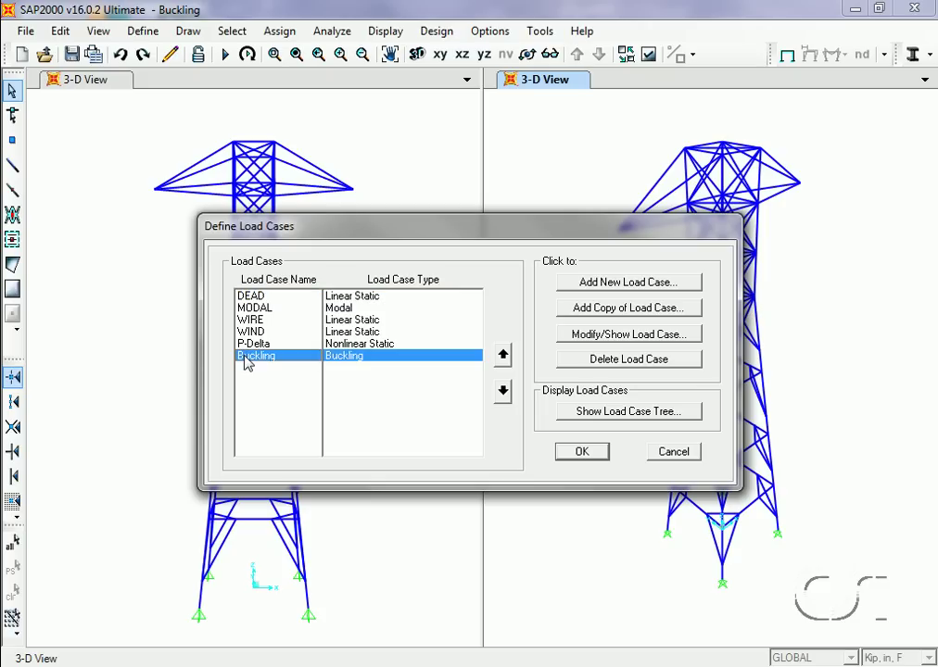
{"action": "left_click", "coordinate": [604, 316]}
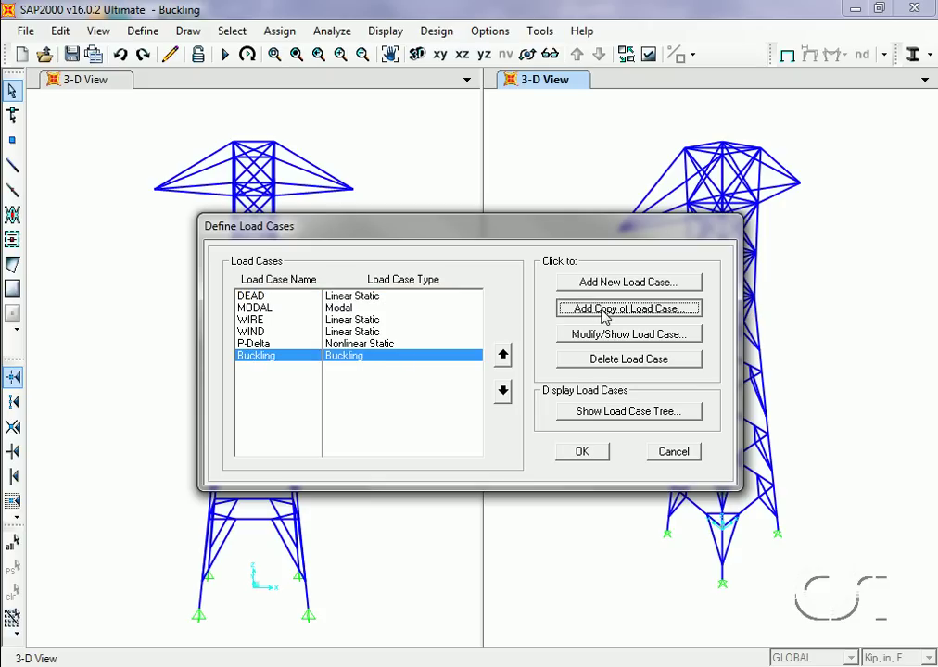
{"action": "double_click", "coordinate": [278, 189]}
{"action": "left_click", "coordinate": [265, 190]}
{"action": "key", "text": "shift+Left"}
{"action": "key", "text": "shift+Left"}
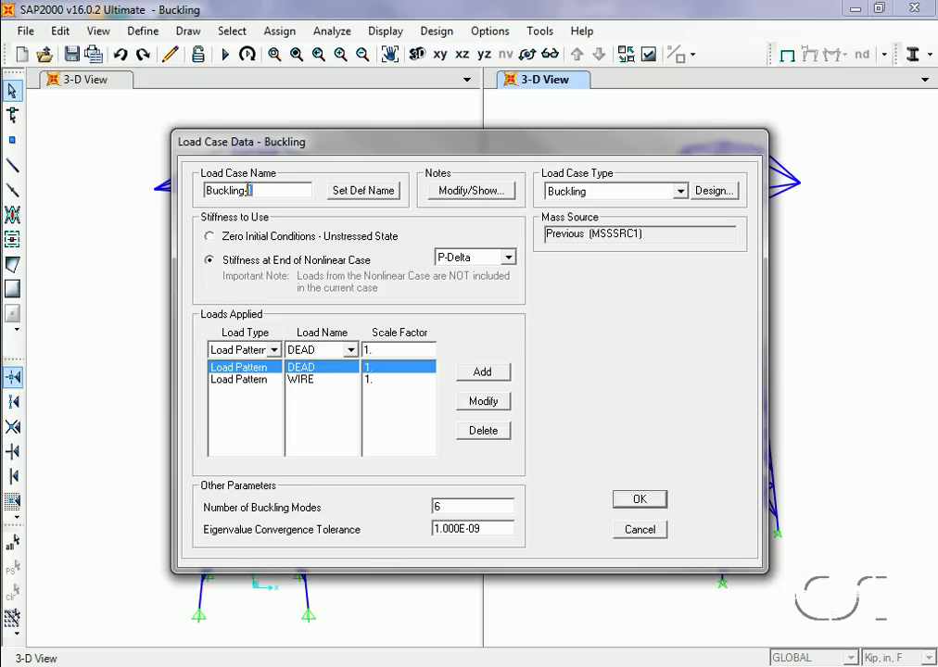
{"action": "type", "text": "_Wind"}
Add the WIND pattern at scale 1 to Buckling_Wind and save the load cases
{"action": "left_click", "coordinate": [352, 348]}
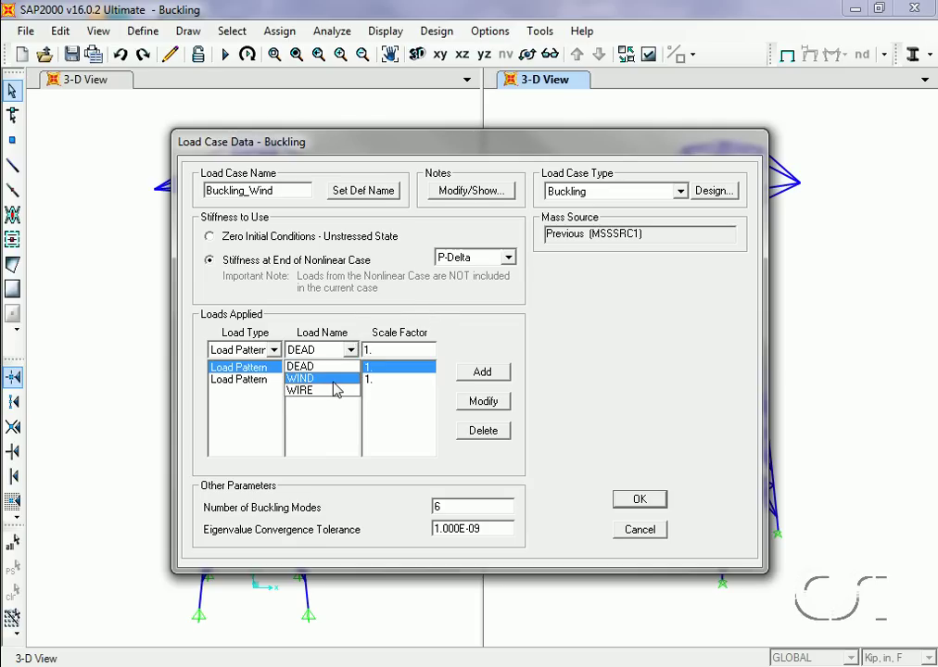
{"action": "left_click", "coordinate": [334, 382]}
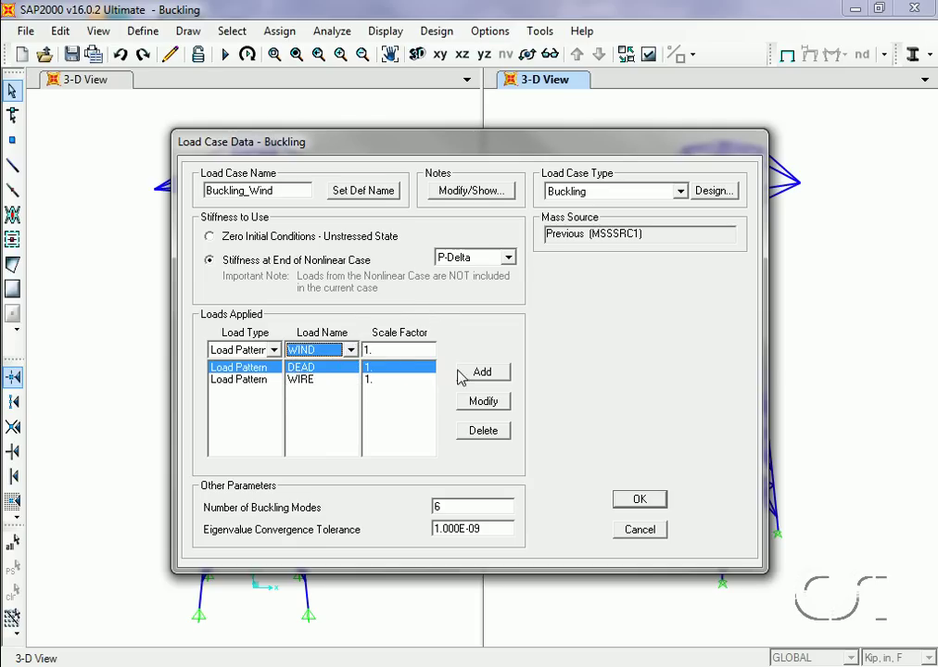
{"action": "left_click", "coordinate": [481, 372]}
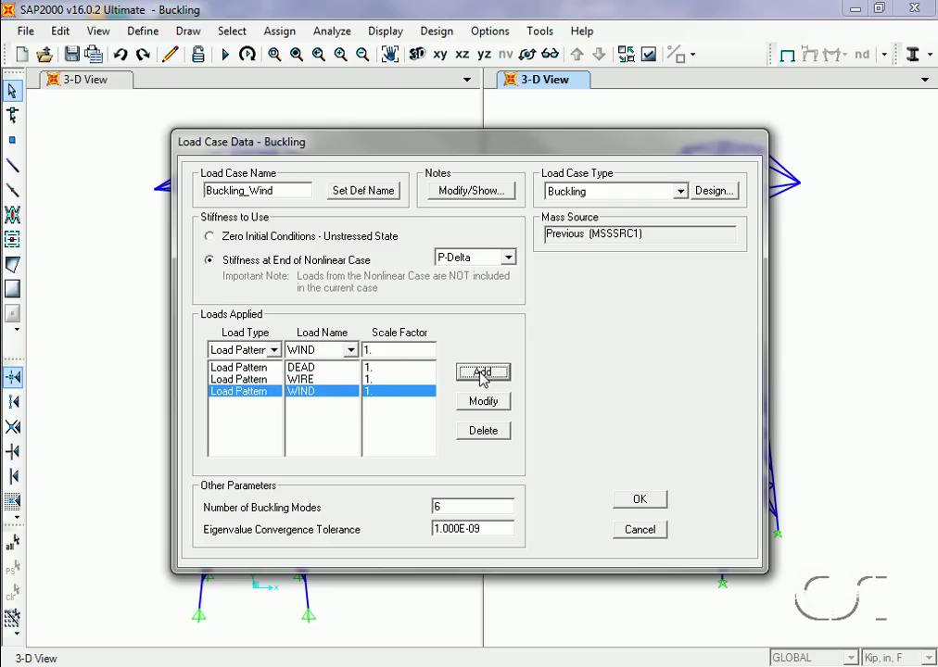
{"action": "left_click", "coordinate": [623, 501]}
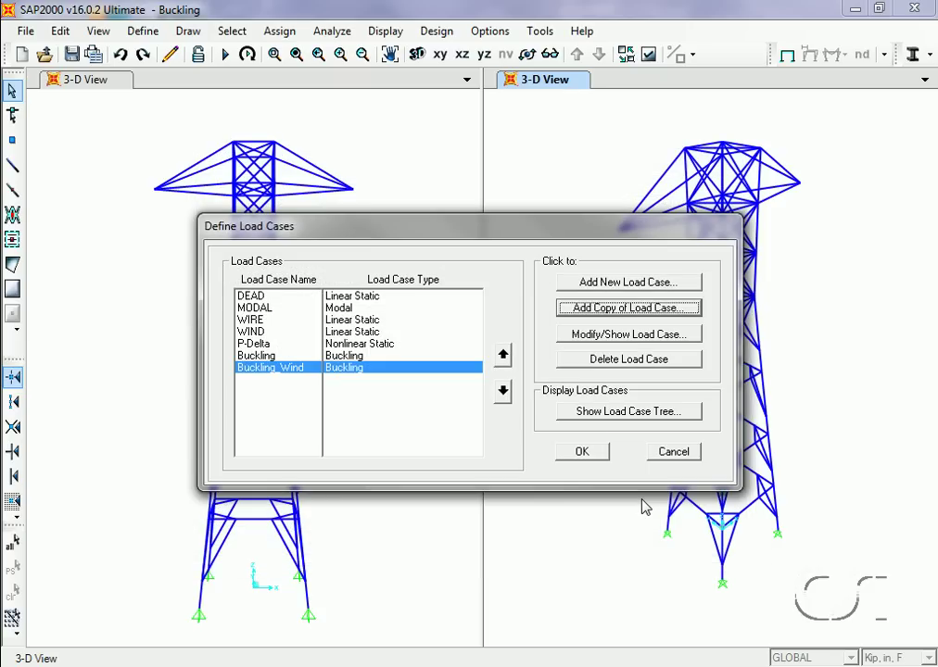
{"action": "left_click", "coordinate": [584, 453]}
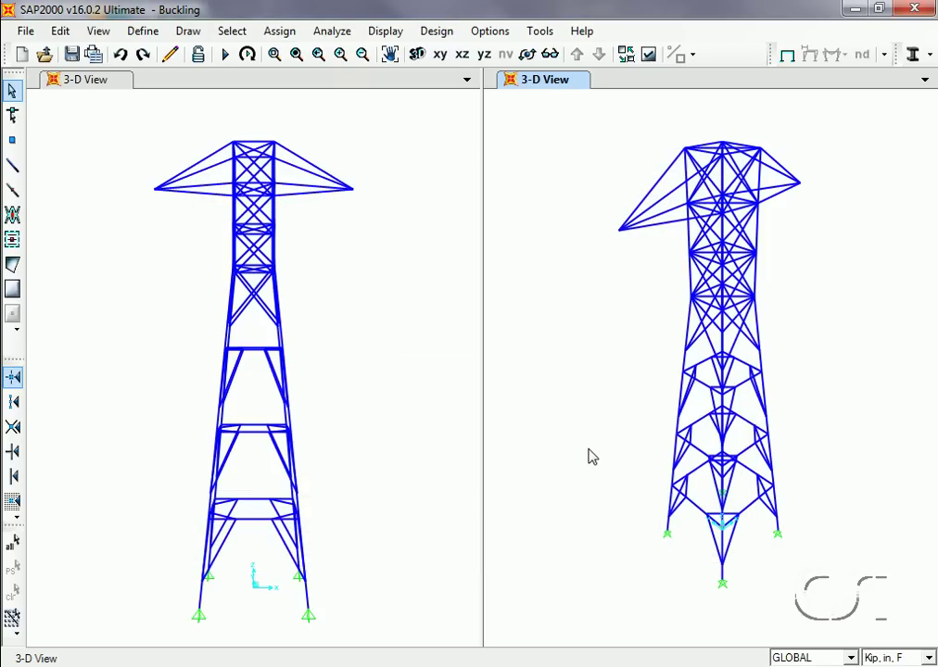
Rerun the analysis for all seven load cases, including Buckling_Wind
{"action": "left_click", "coordinate": [224, 58]}
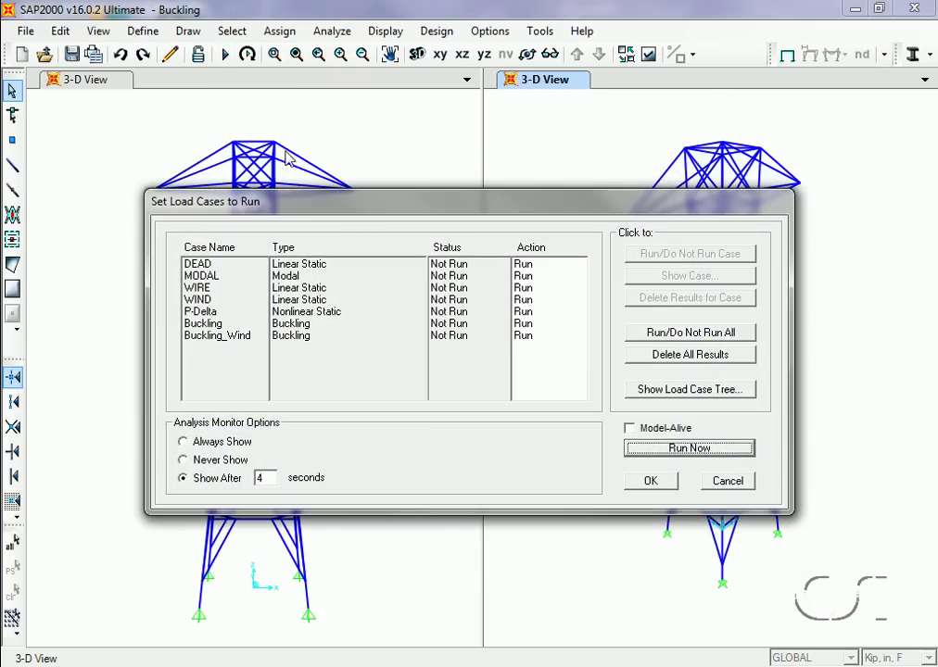
{"action": "left_click", "coordinate": [654, 451]}
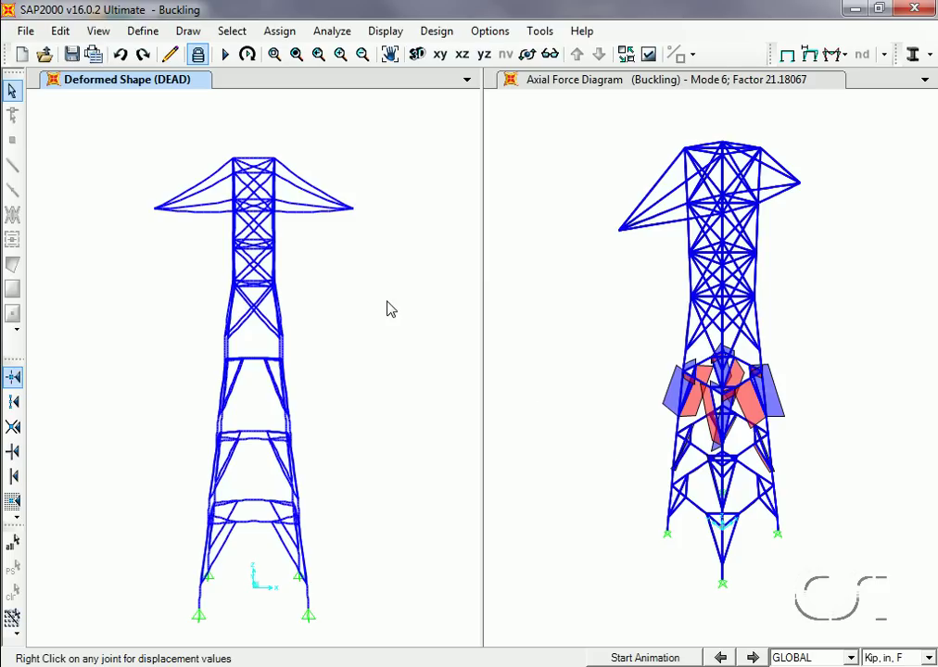
Reset the left view to default 3D and show Buckling_Wind mode 1 (factor 2.49291)
{"action": "left_click", "coordinate": [417, 56]}
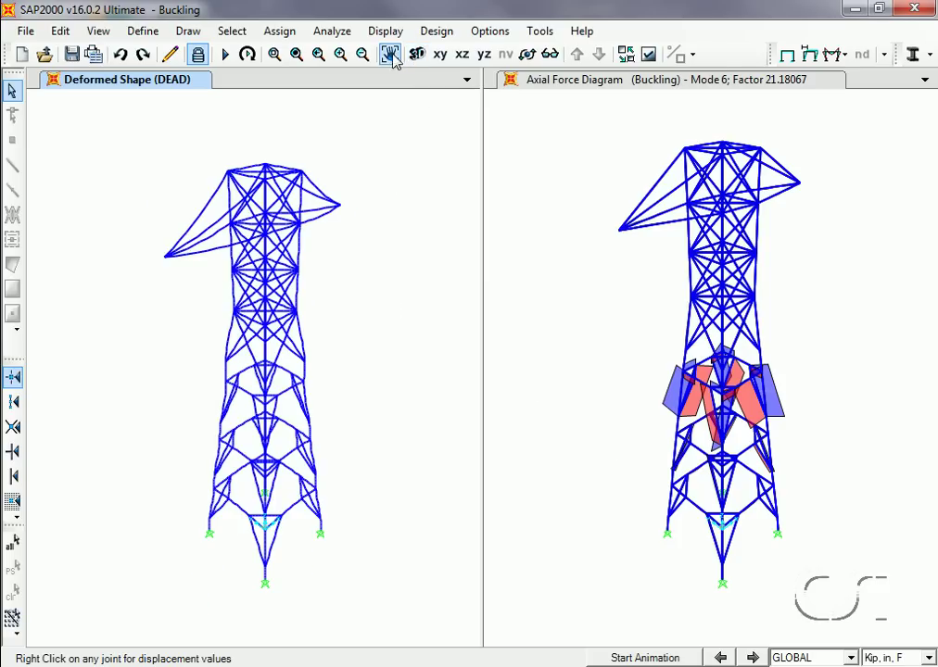
{"action": "left_click", "coordinate": [383, 32]}
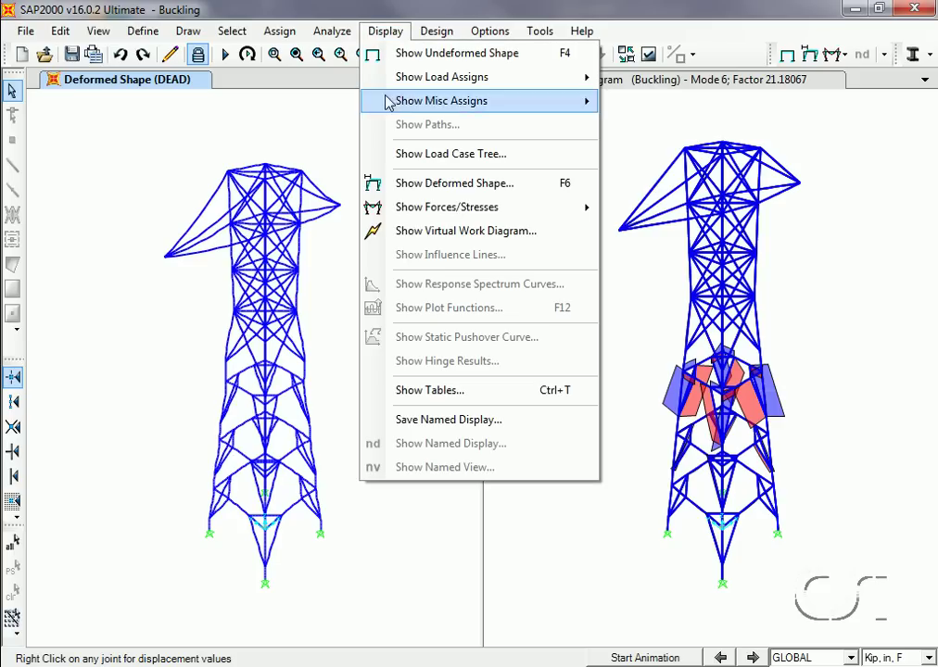
{"action": "left_click", "coordinate": [471, 182]}
{"action": "left_click", "coordinate": [518, 129]}
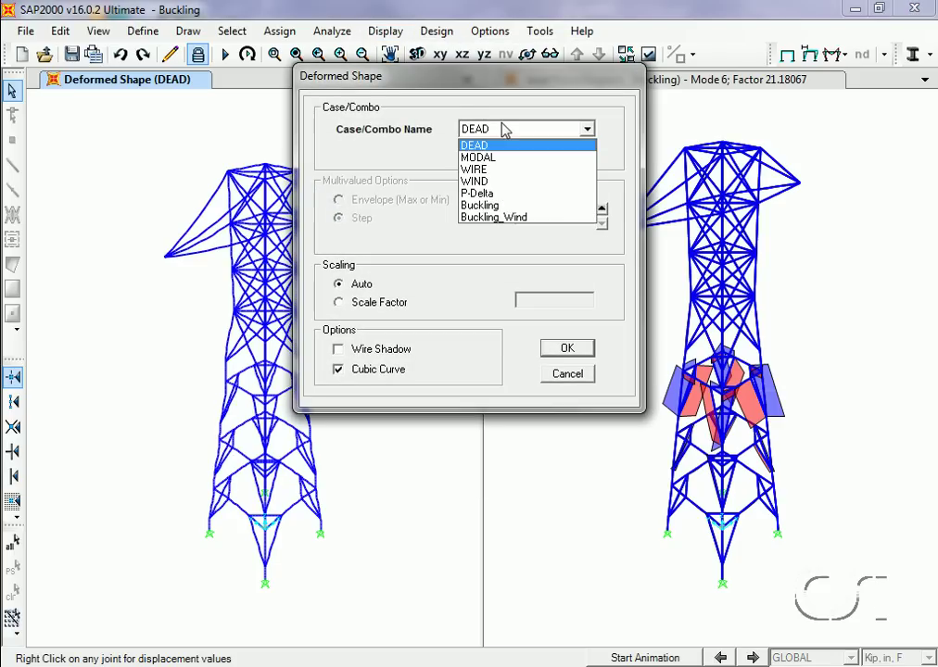
{"action": "left_click", "coordinate": [504, 217]}
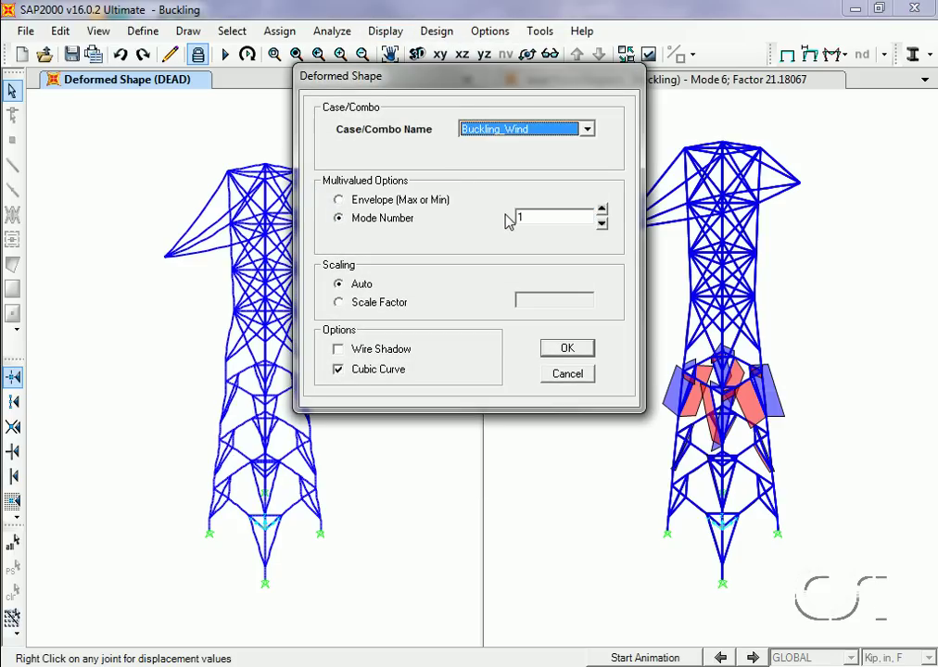
{"action": "left_click", "coordinate": [570, 353]}
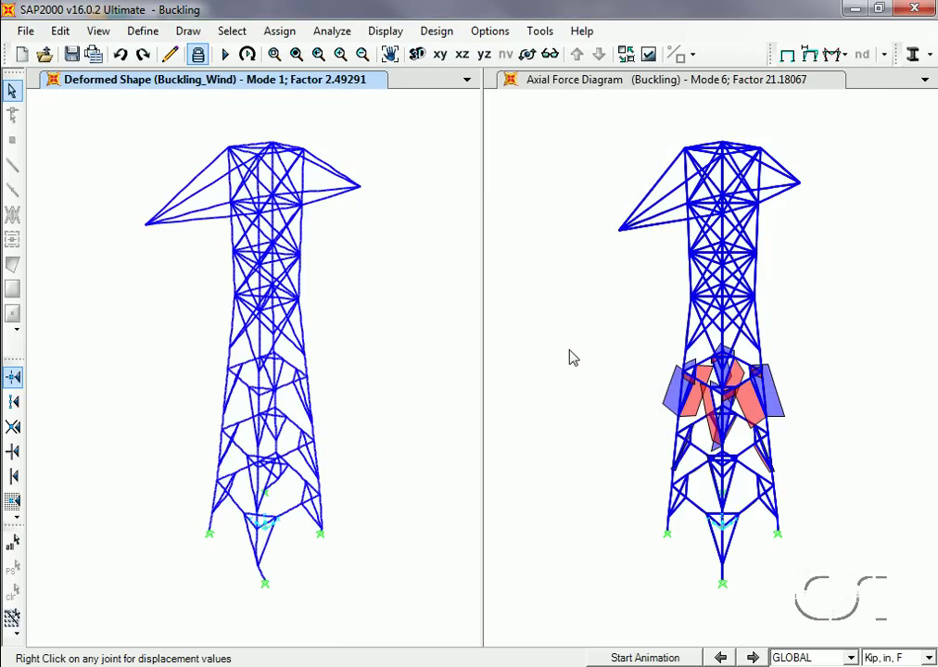
Show Buckling mode 1 (factor 3.82784) in the right view
{"action": "left_click", "coordinate": [544, 168]}
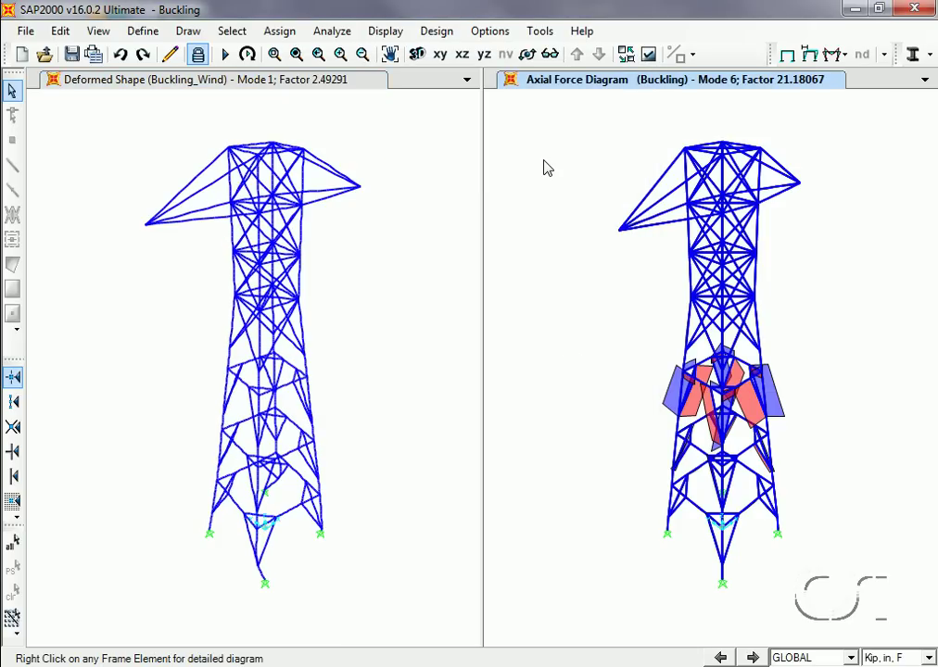
{"action": "left_click", "coordinate": [389, 33]}
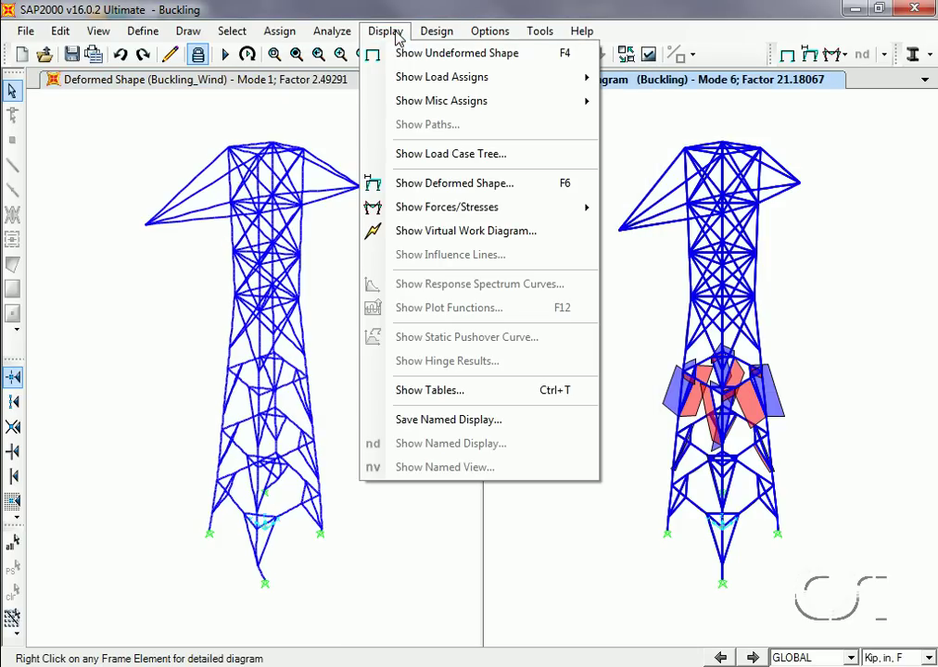
{"action": "left_click", "coordinate": [430, 184]}
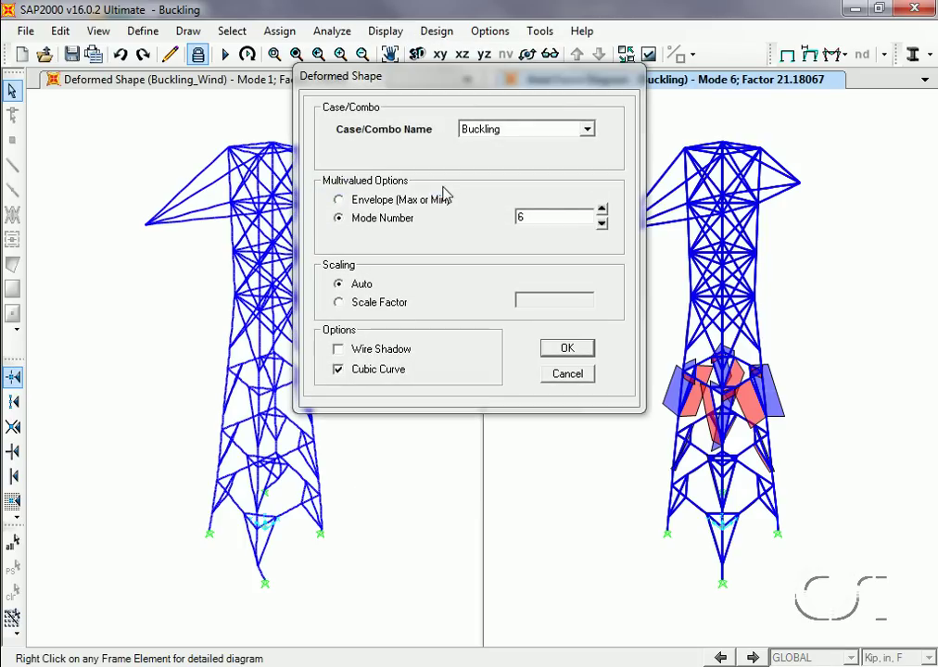
{"action": "left_click", "coordinate": [602, 224]}
{"action": "left_click", "coordinate": [602, 223]}
{"action": "left_click", "coordinate": [601, 223]}
{"action": "left_click", "coordinate": [602, 223]}
{"action": "left_click", "coordinate": [601, 223]}
{"action": "left_click", "coordinate": [567, 348]}
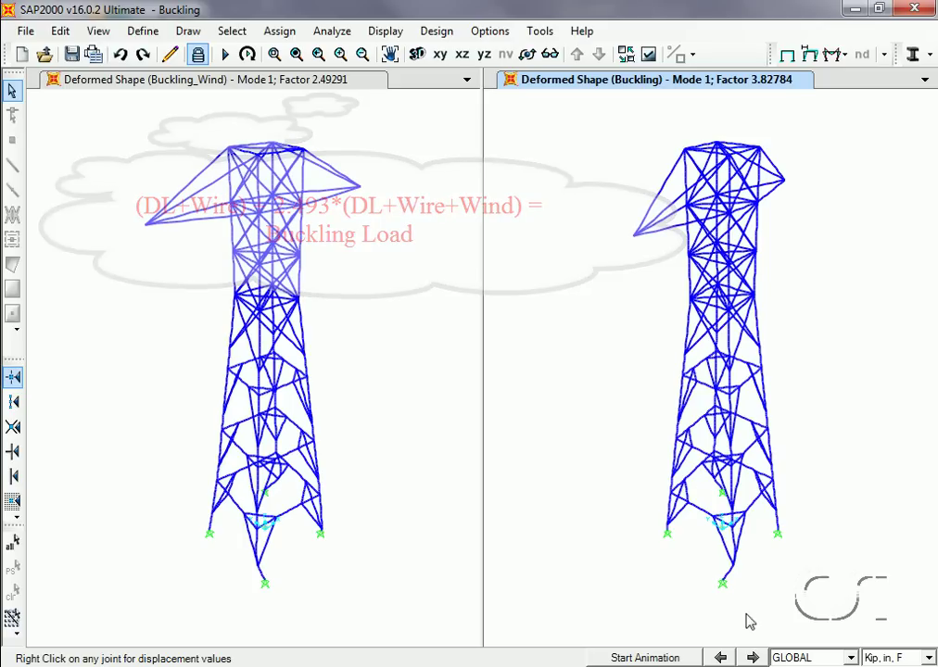
Advance both the Buckling and Buckling_Wind views through modes 2 and 3
{"action": "left_click", "coordinate": [754, 657]}
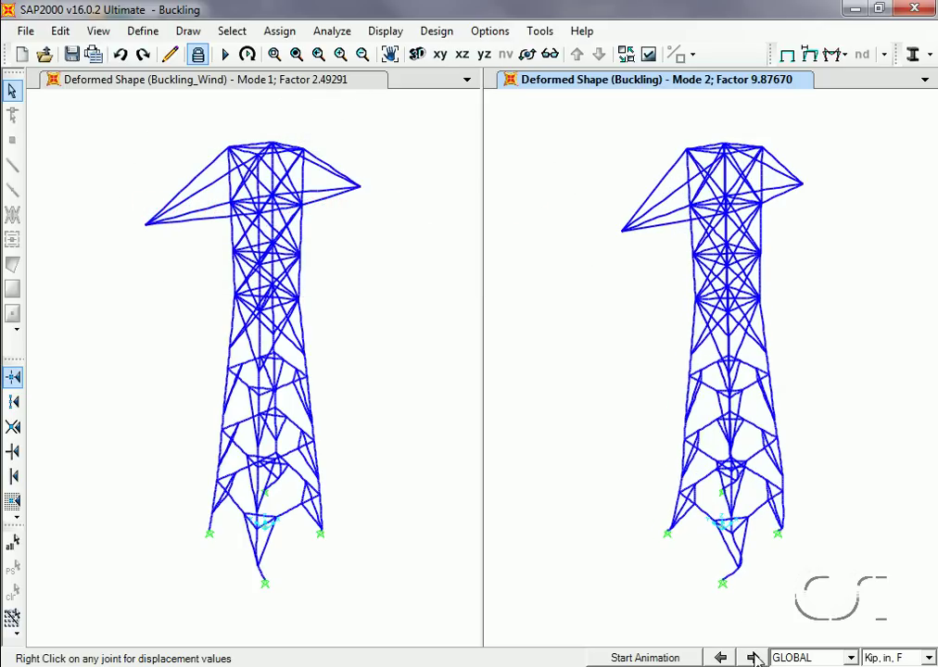
{"action": "left_click", "coordinate": [442, 580]}
{"action": "left_click", "coordinate": [754, 658]}
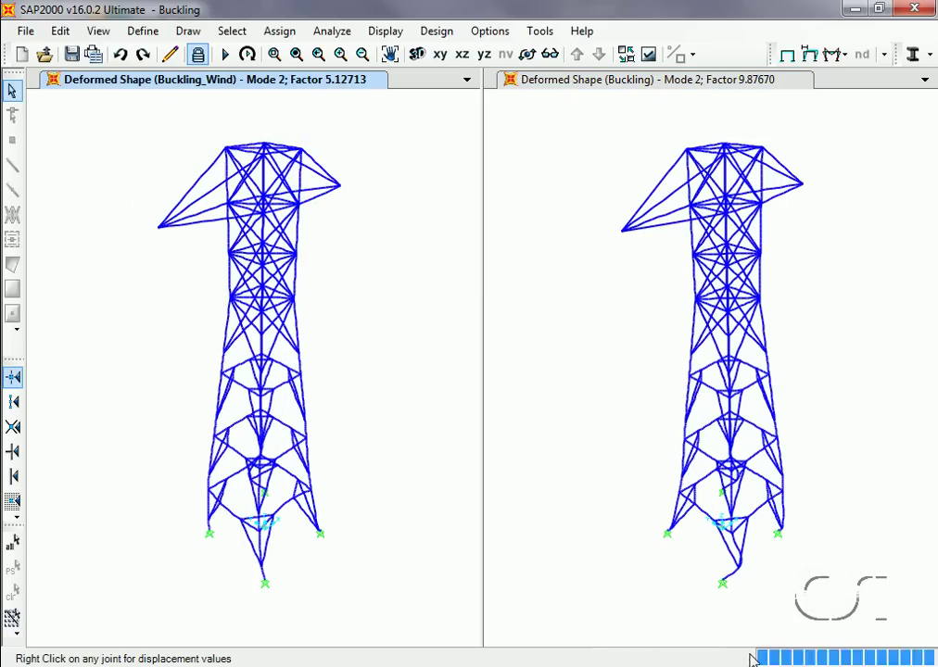
{"action": "left_click", "coordinate": [633, 506]}
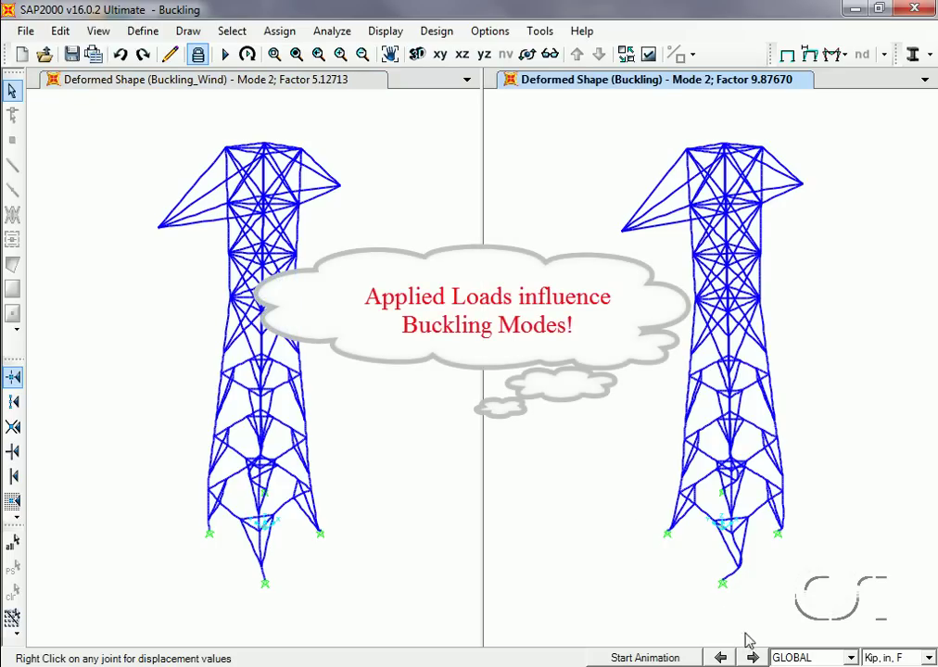
{"action": "left_click", "coordinate": [753, 657]}
{"action": "left_click", "coordinate": [431, 535]}
{"action": "left_click", "coordinate": [754, 657]}
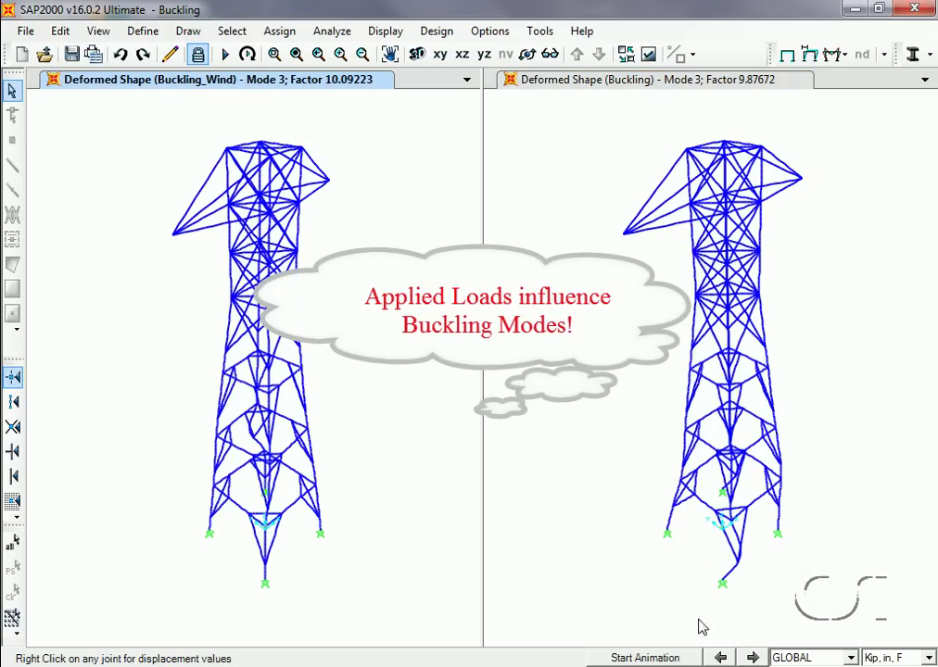
Advance Buckling_Wind to mode 5 (factor 12.88672) and Buckling to mode 6 (factor 21.18067)
{"action": "left_click", "coordinate": [600, 565]}
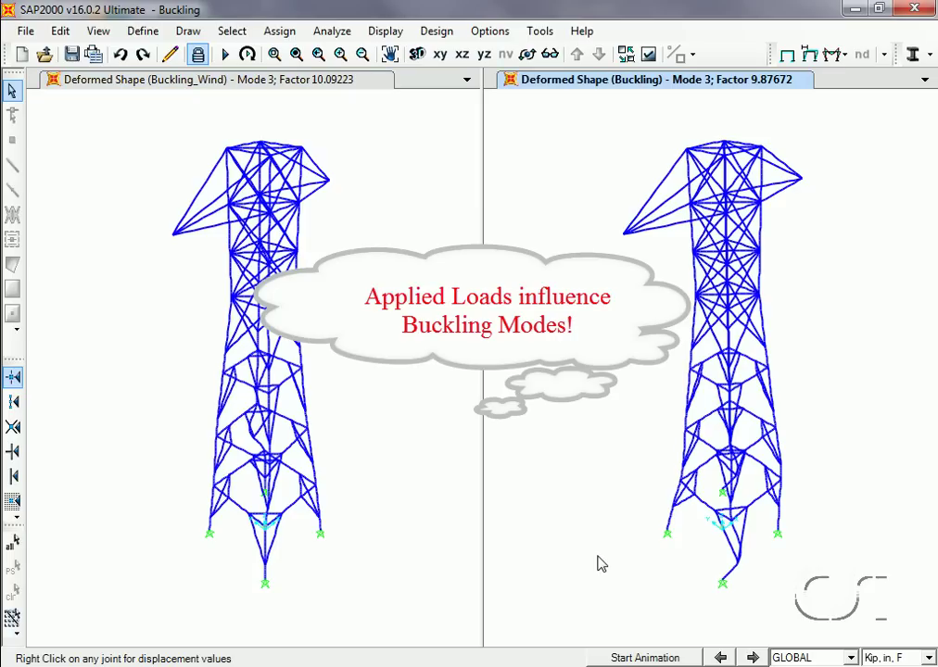
{"action": "left_click", "coordinate": [754, 657]}
{"action": "left_click", "coordinate": [401, 510]}
{"action": "left_click", "coordinate": [754, 658]}
{"action": "left_click", "coordinate": [620, 526]}
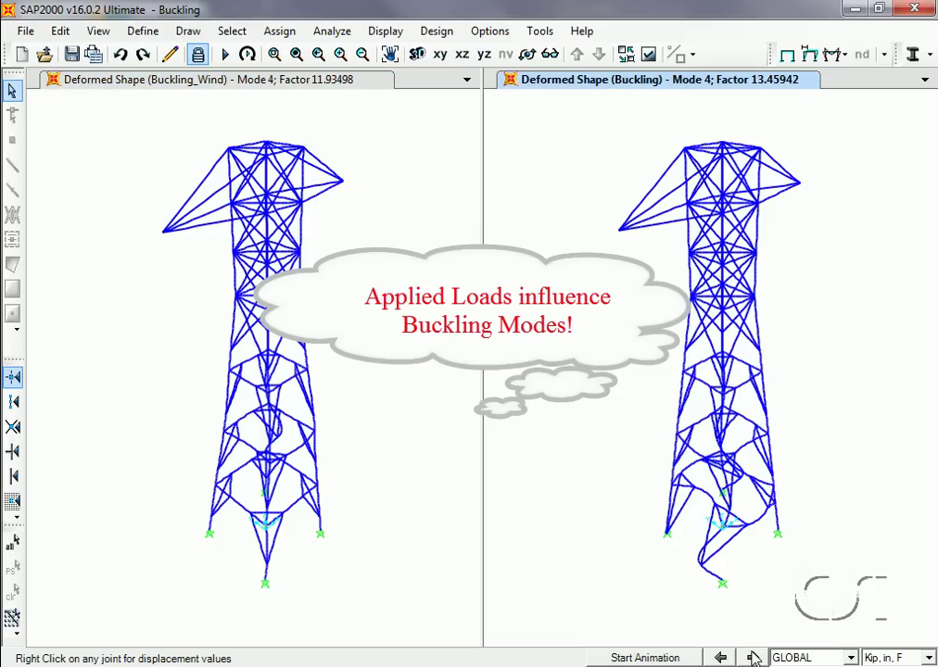
{"action": "left_click", "coordinate": [754, 658]}
{"action": "left_click", "coordinate": [428, 512]}
{"action": "left_click", "coordinate": [754, 658]}
{"action": "left_click", "coordinate": [614, 557]}
{"action": "left_click", "coordinate": [753, 657]}
{"action": "left_click", "coordinate": [387, 463]}
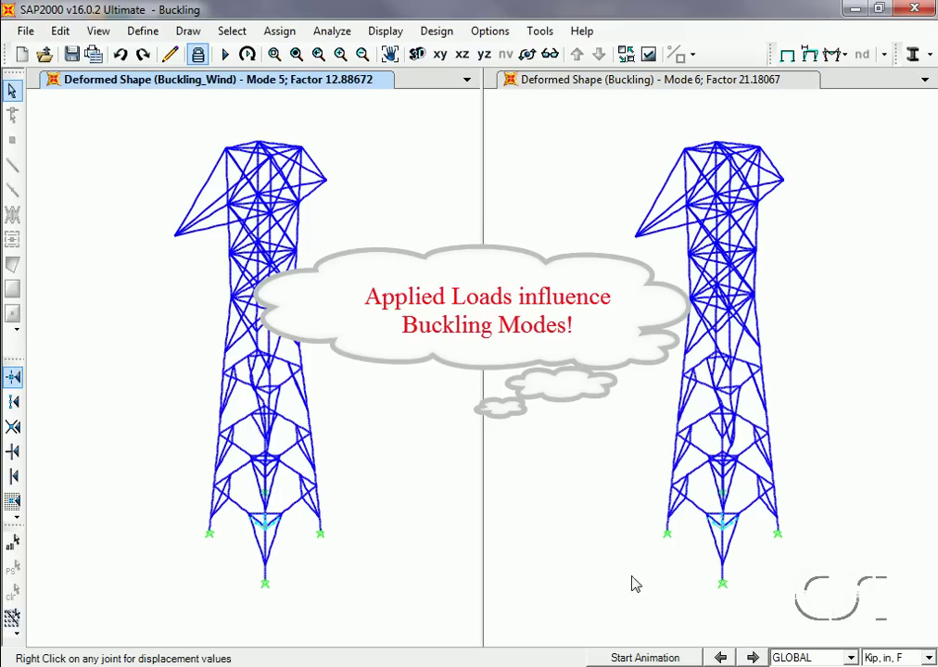